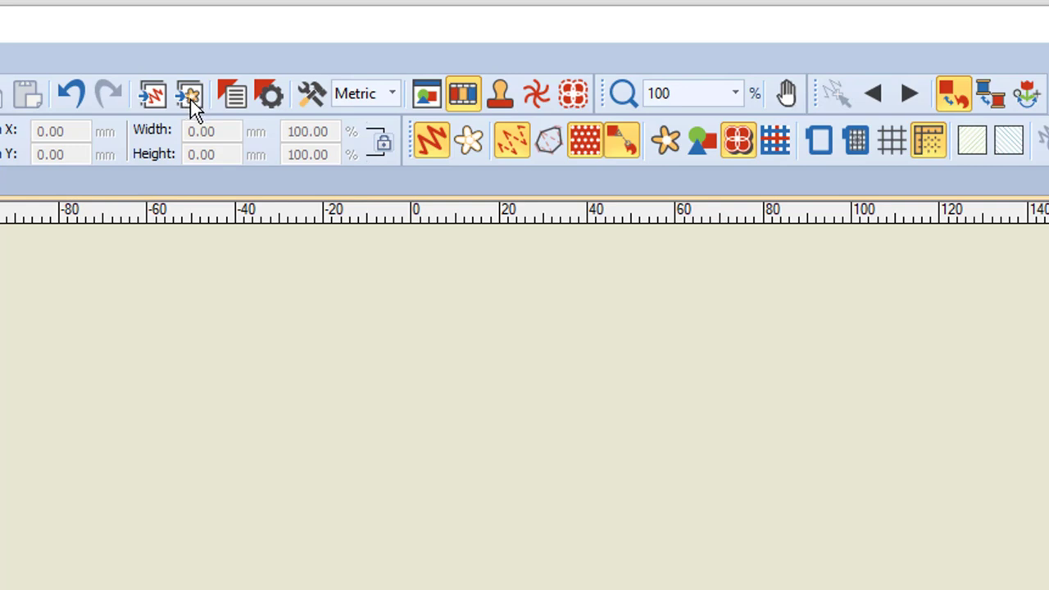
- Open Insert Artwork and scroll through the Artwork folder's JPG and WMF samples, such as Apple.wmf
left_click(192, 97)
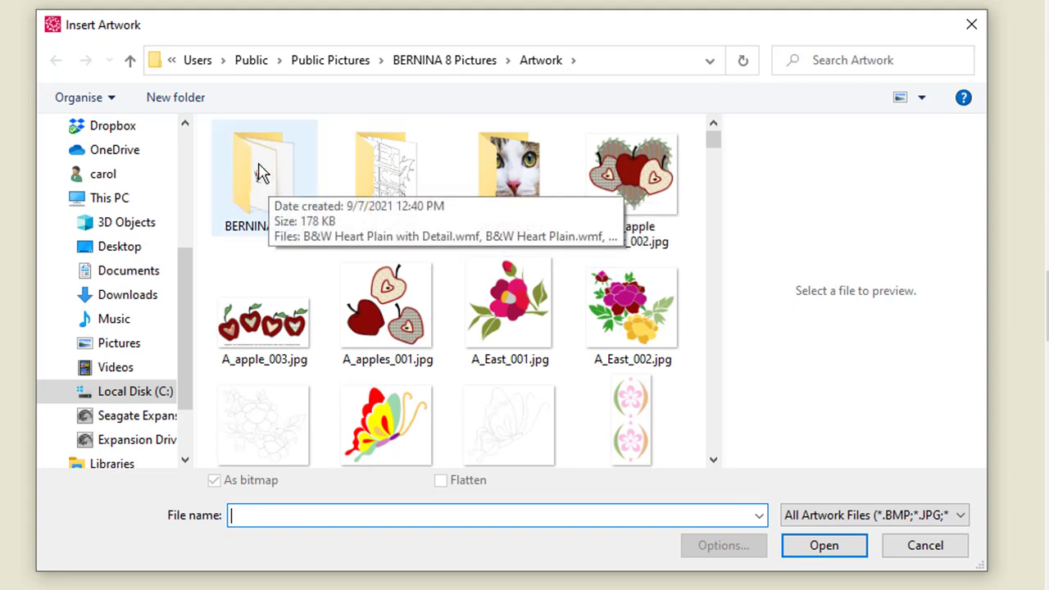
left_click_drag(714, 146, 716, 206)
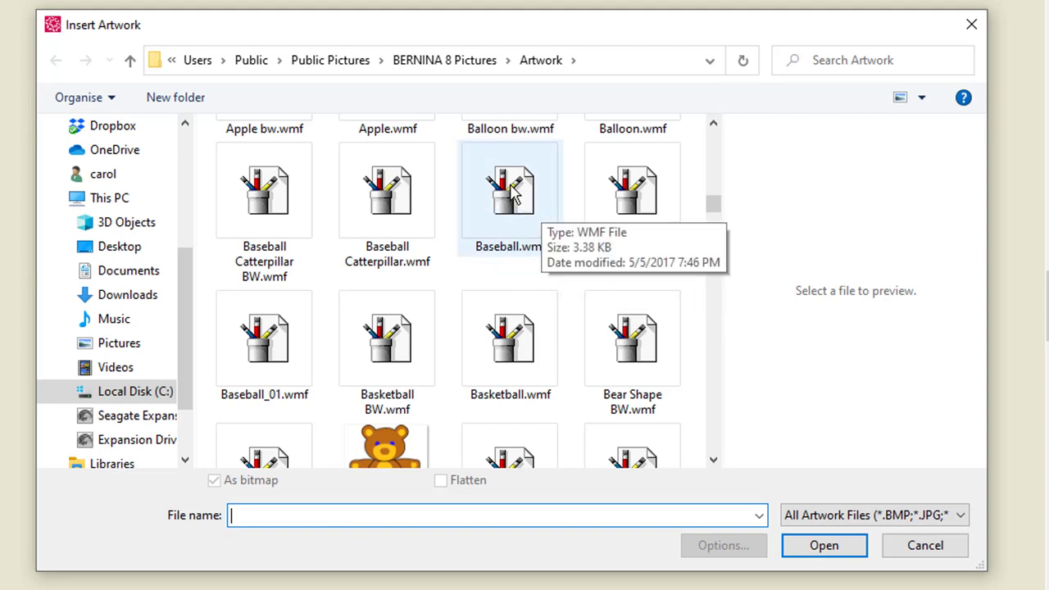
scroll(506, 229, "down", 2)
scroll(505, 238, "down", 1)
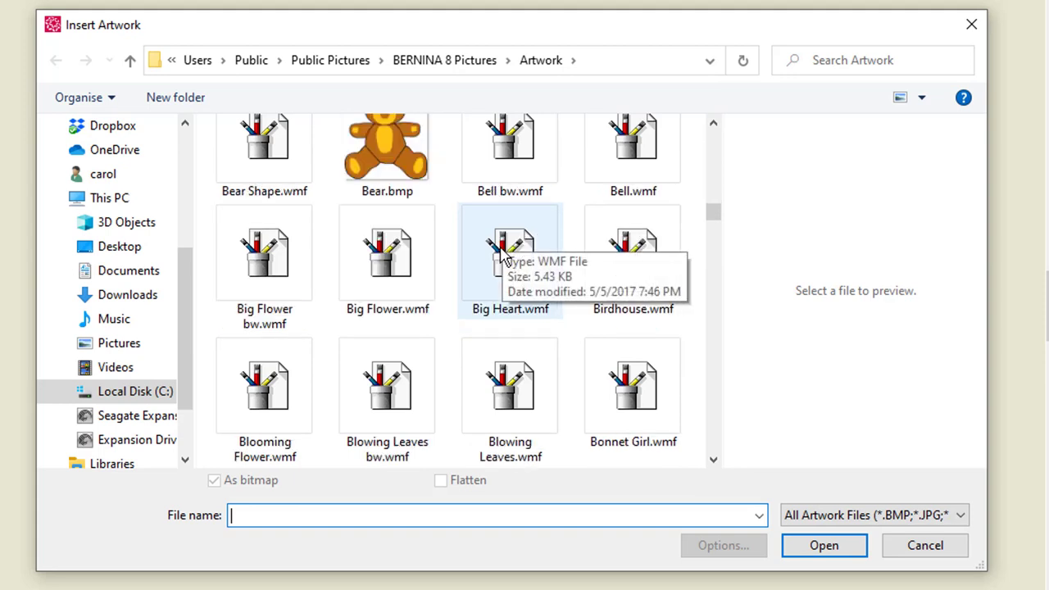
scroll(508, 246, "down", 2)
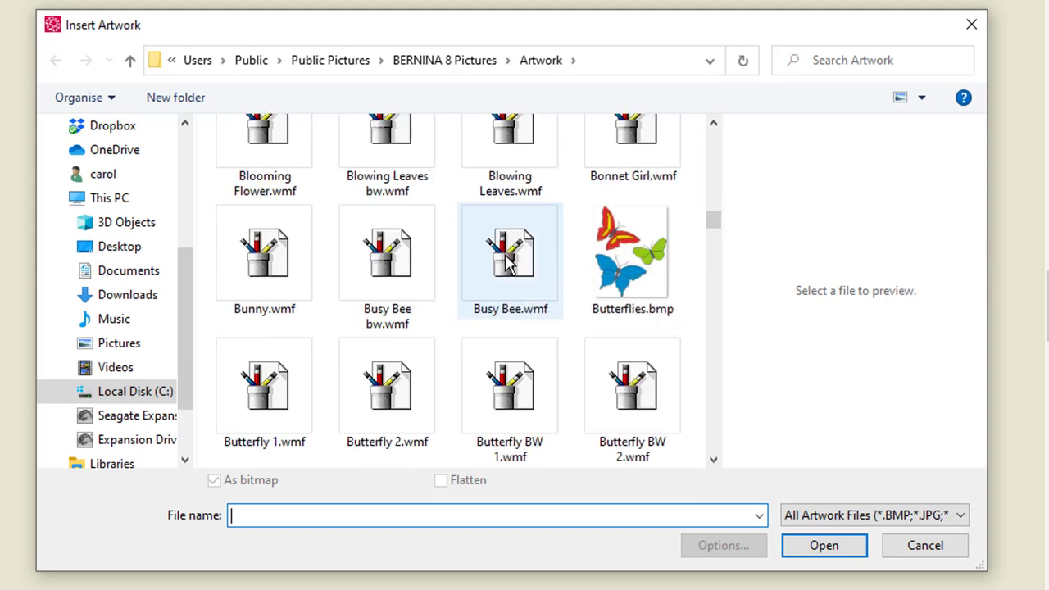
scroll(507, 318, "up", 5)
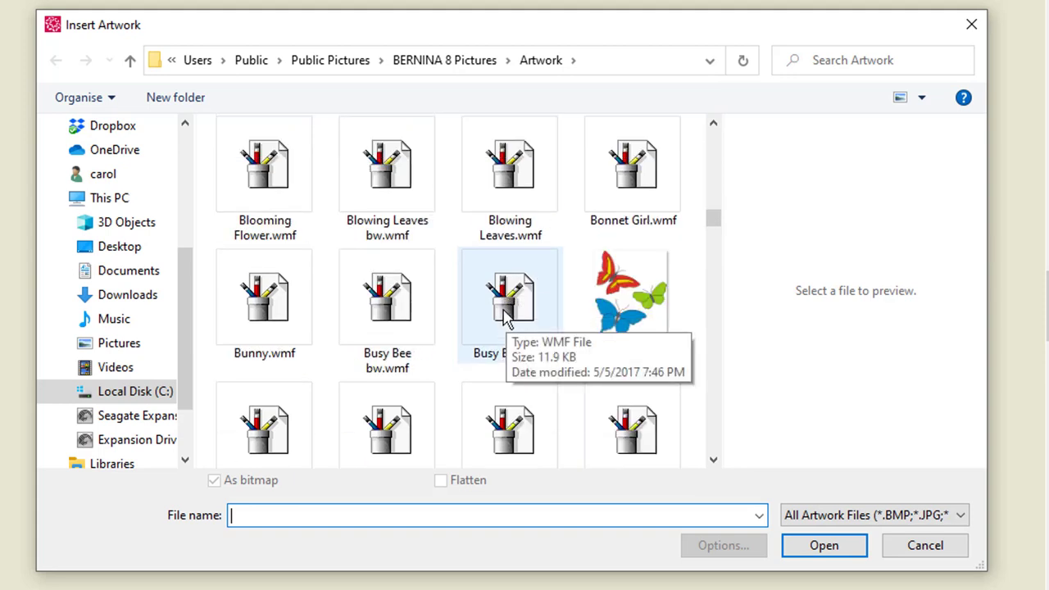
scroll(515, 313, "up", 3)
scroll(515, 313, "up", 2)
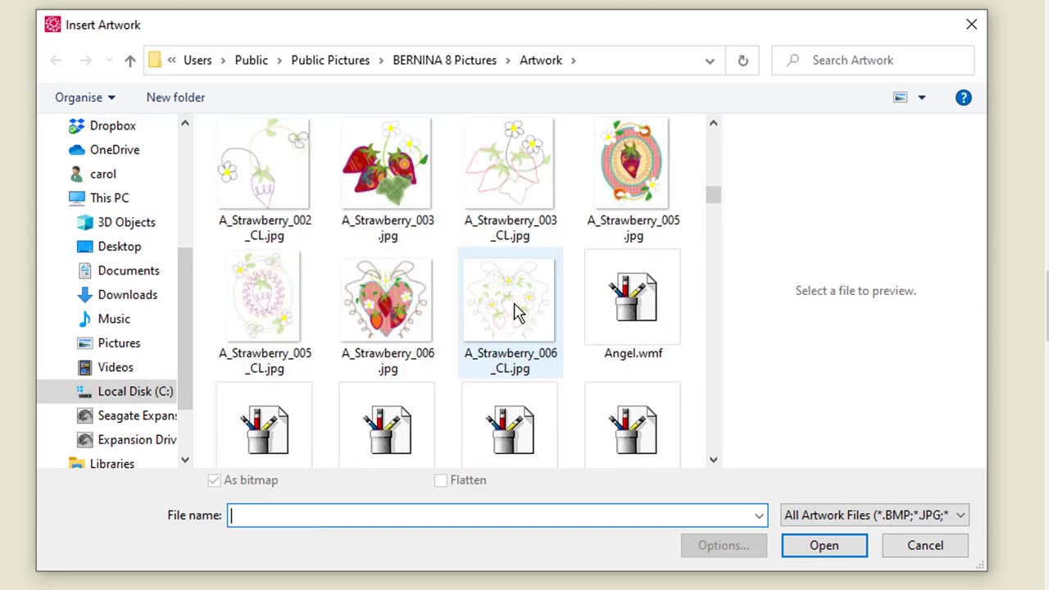
scroll(531, 316, "down", 1)
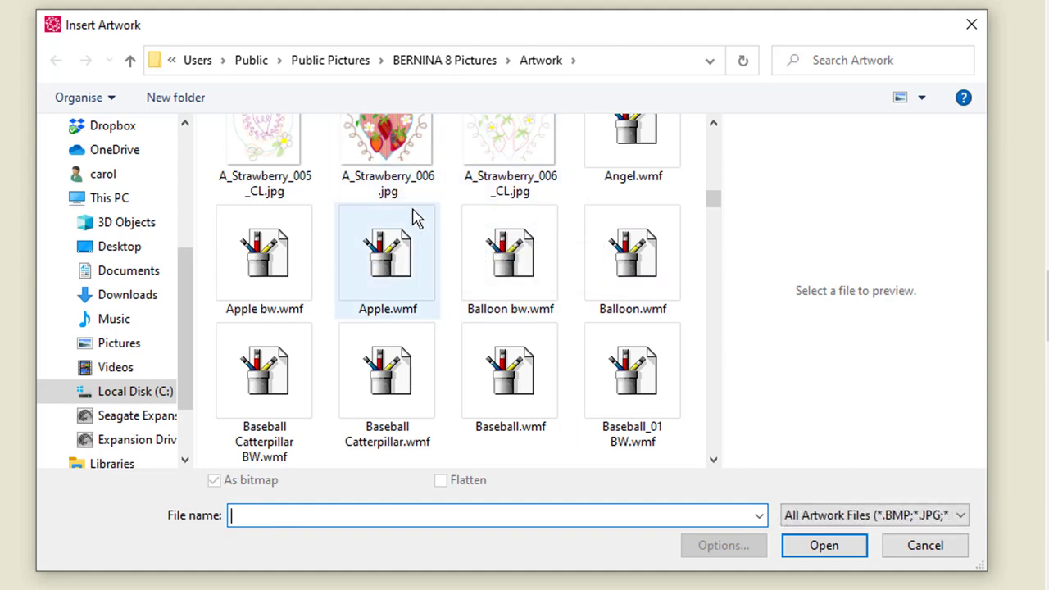
- Expand the file-type list to reveal BMP, JPG, PNG, WMF, EMF and EPS
left_click(959, 516)
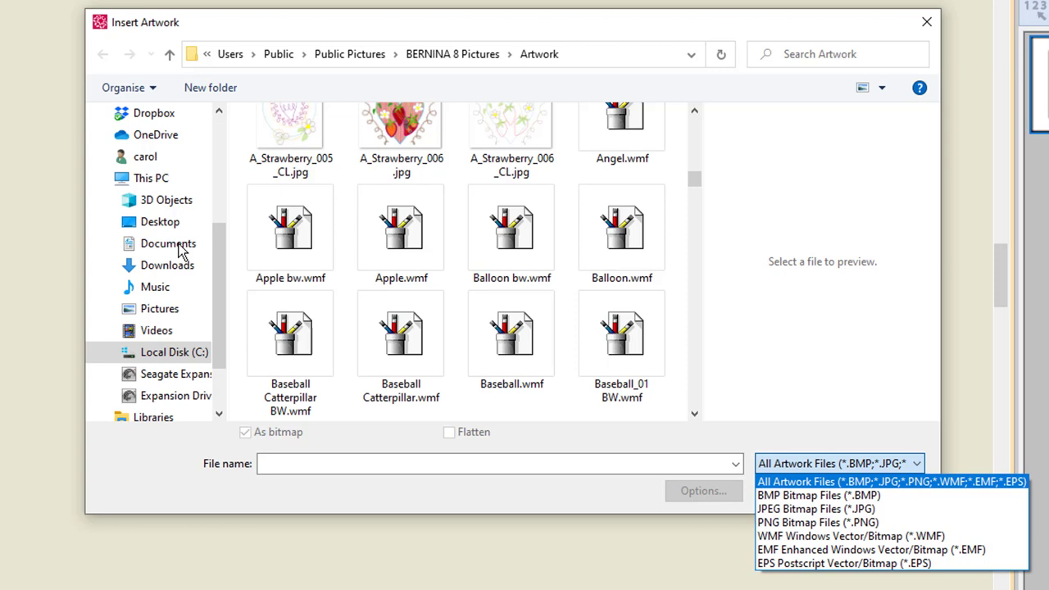
- Navigate the Insert Artwork dialog to Documents > Clip Art, showing Animals, Bows and Emoji
left_click(182, 252)
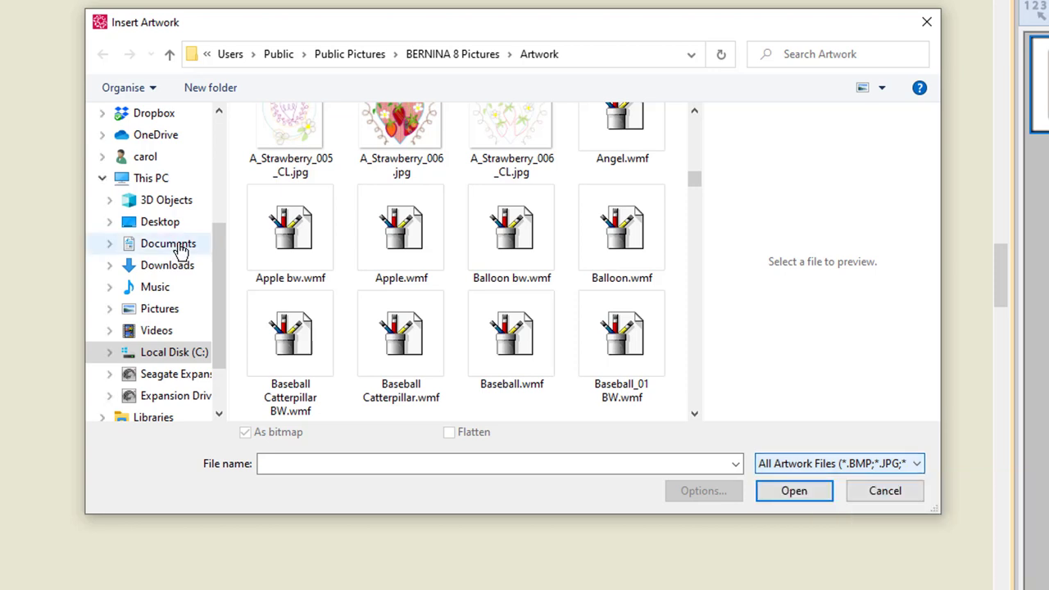
left_click(180, 247)
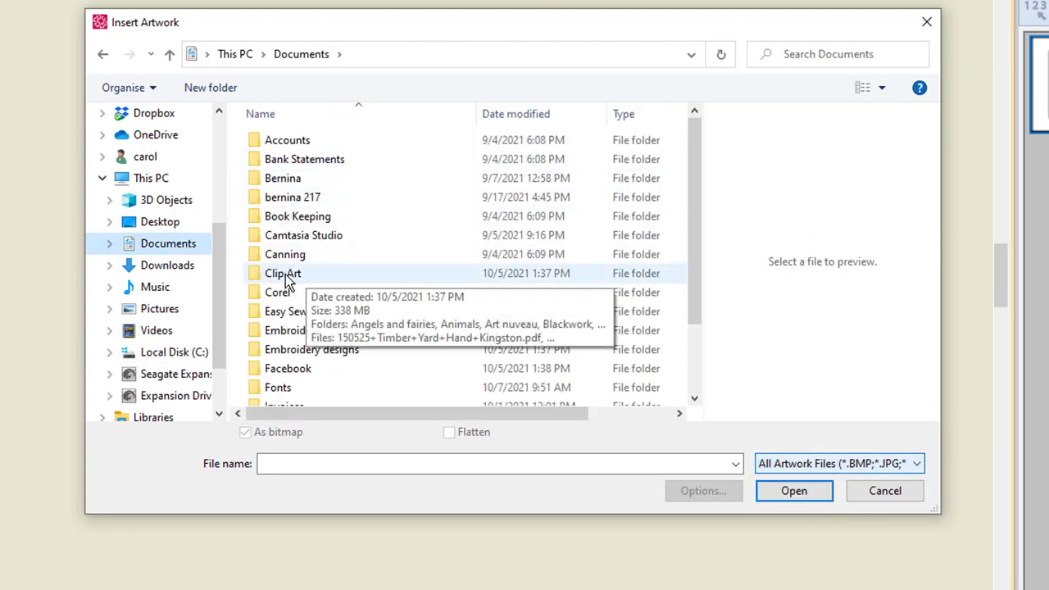
left_click(291, 276)
double_click(300, 278)
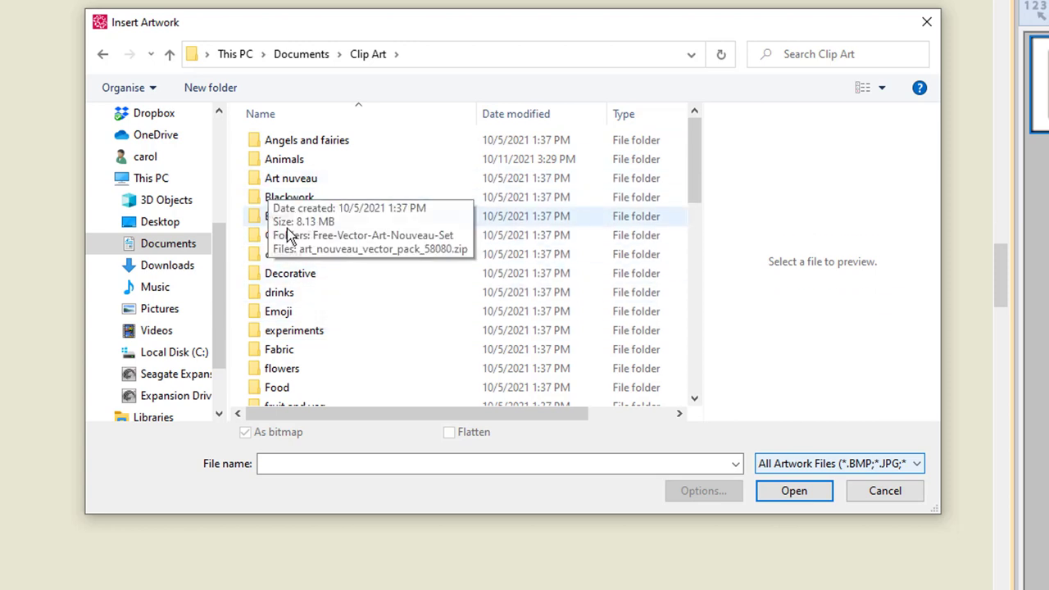
- Open the Animals clip-art folder and select duck.jpg as the artwork file
left_click(293, 162)
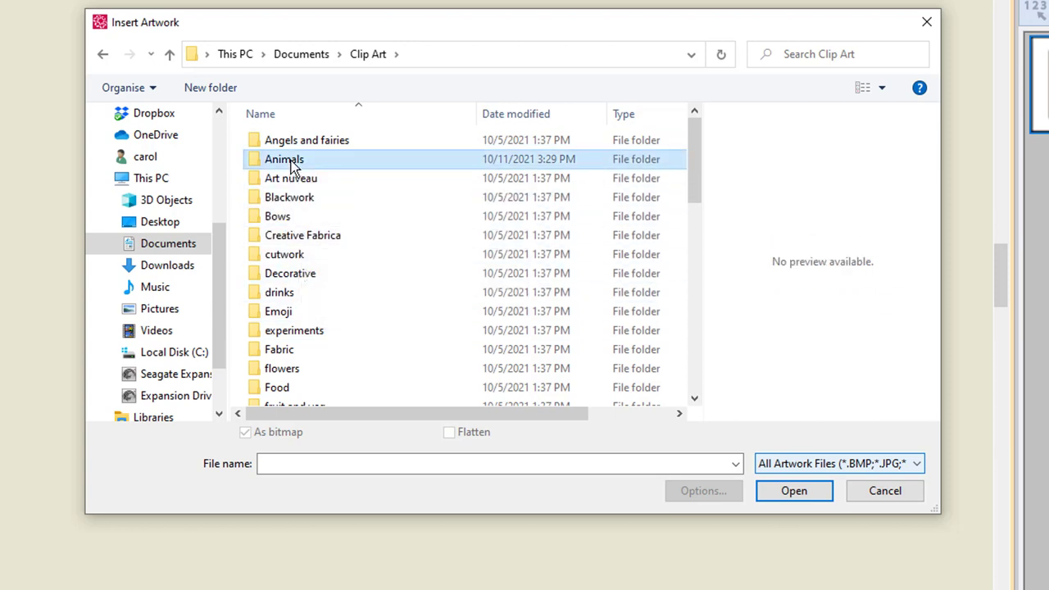
double_click(338, 162)
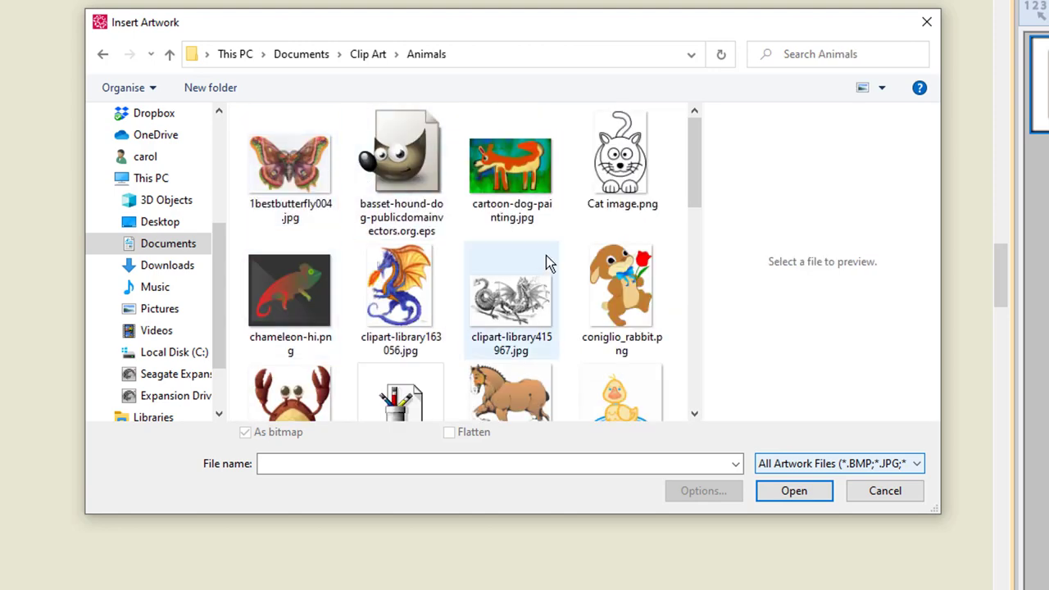
scroll(509, 324, "down", 1)
scroll(537, 298, "down", 2)
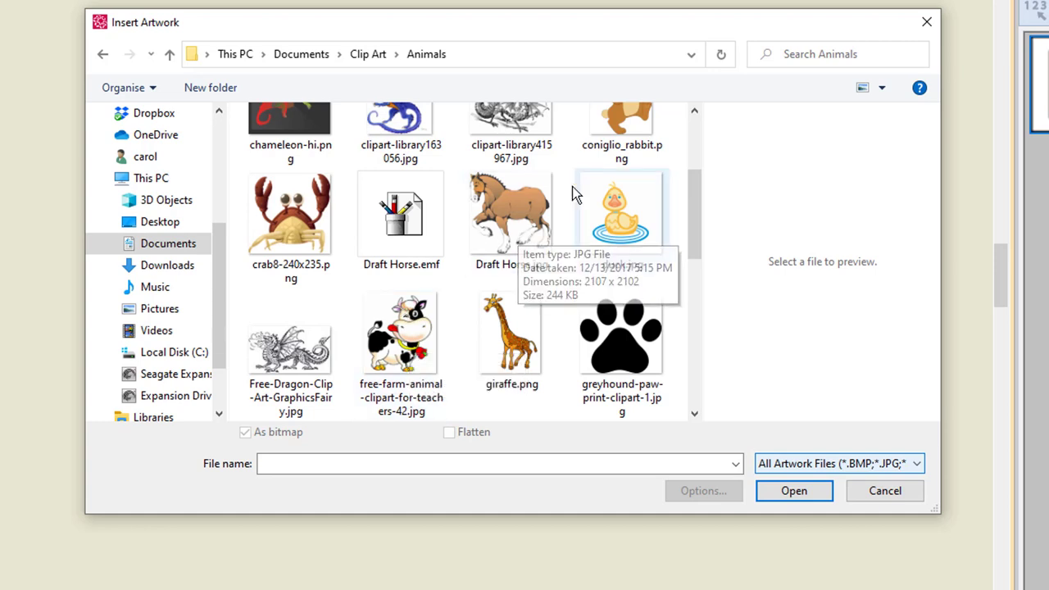
left_click(617, 218)
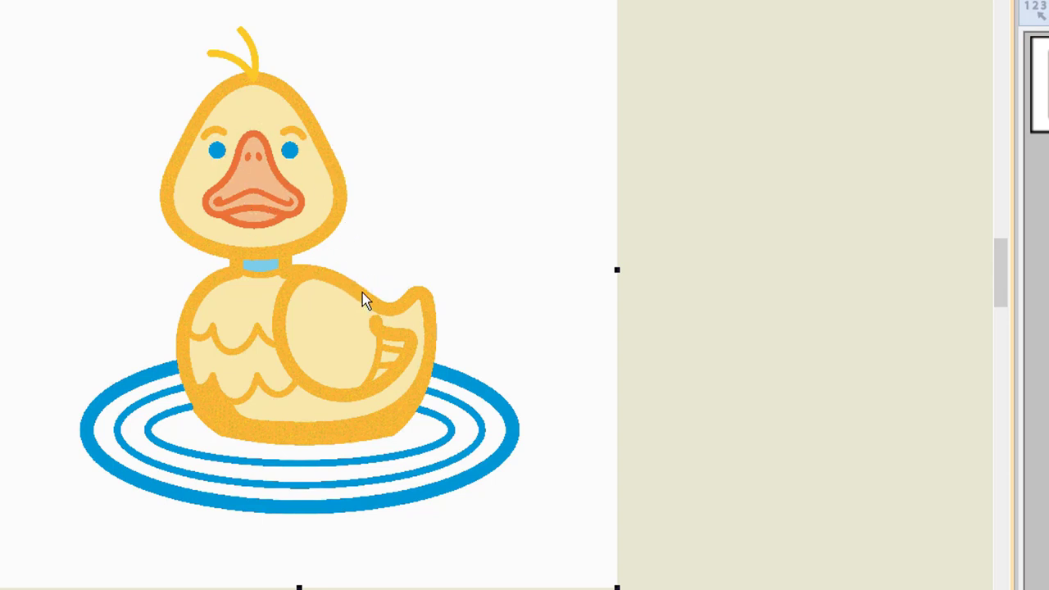
- Zoom in on the inserted duck.jpg bitmap on the canvas
scroll(355, 300, "up", 5)
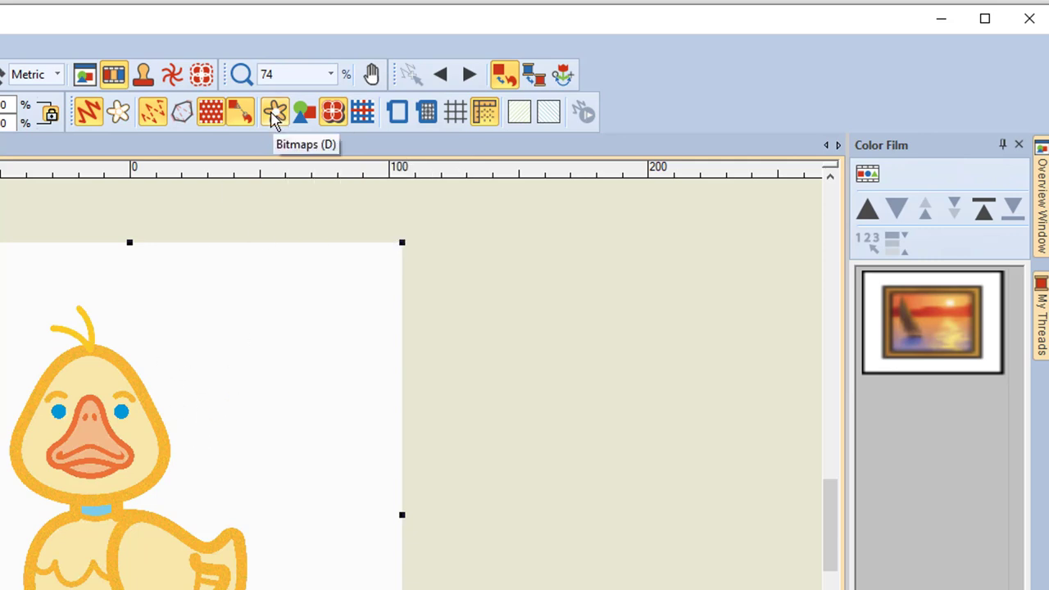
left_click(276, 116)
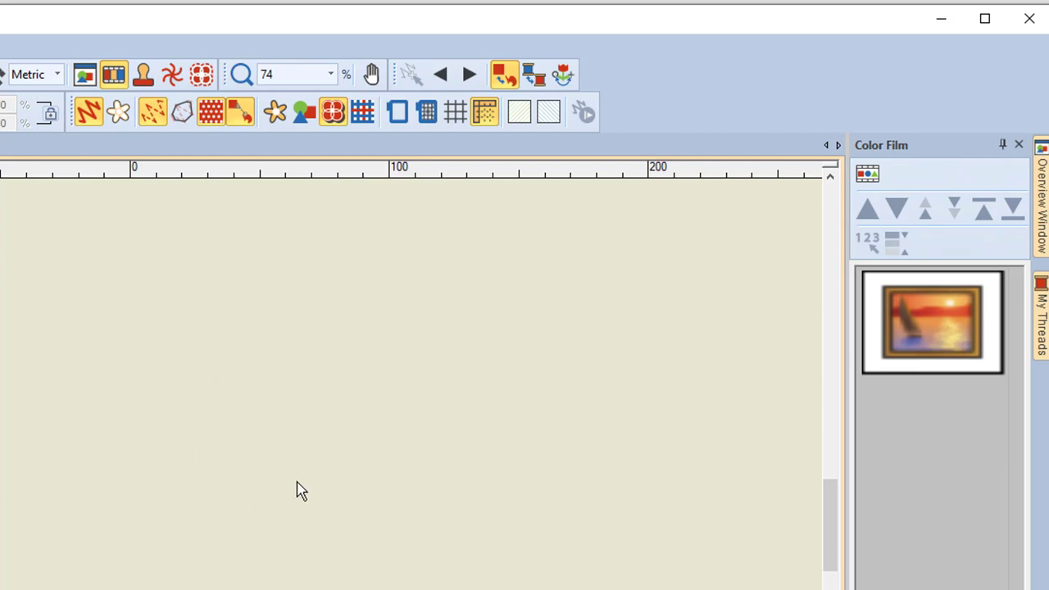
left_click(275, 117)
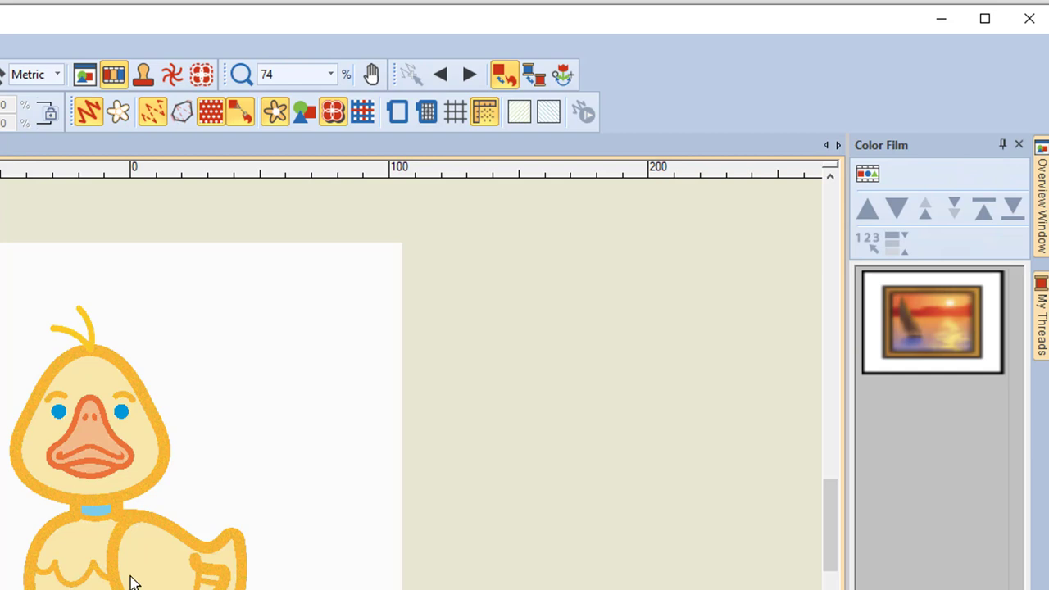
left_click(867, 176)
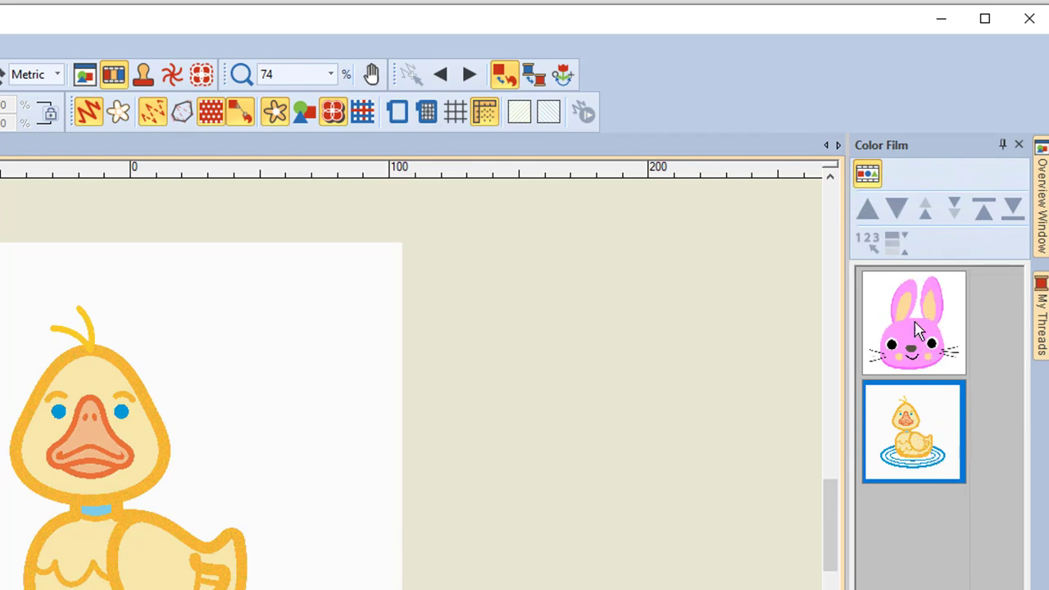
left_click(868, 172)
left_click(872, 176)
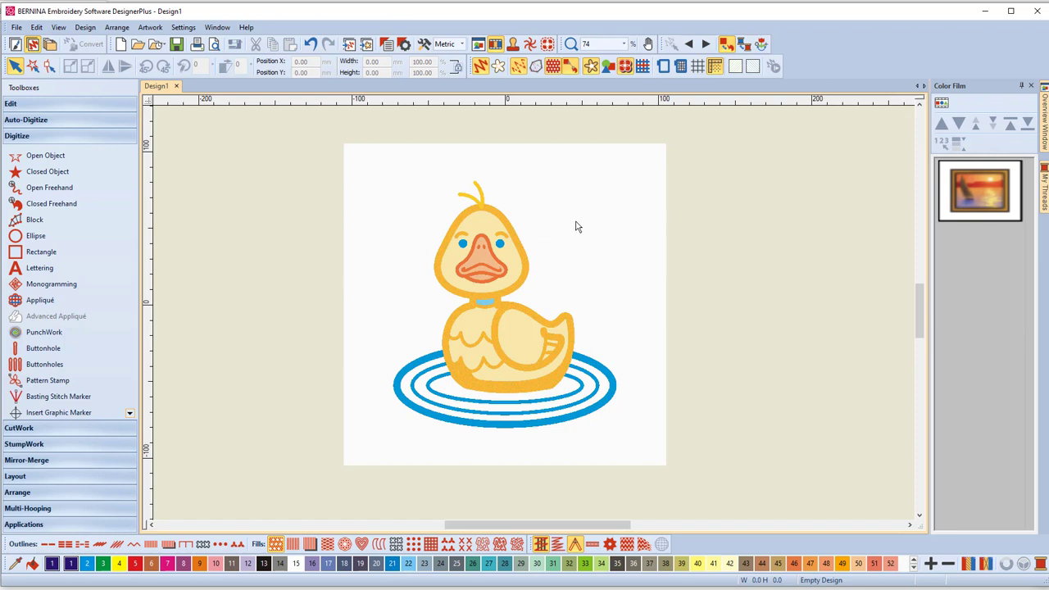
- Select the duck backdrop picture and delete it
left_click(576, 226)
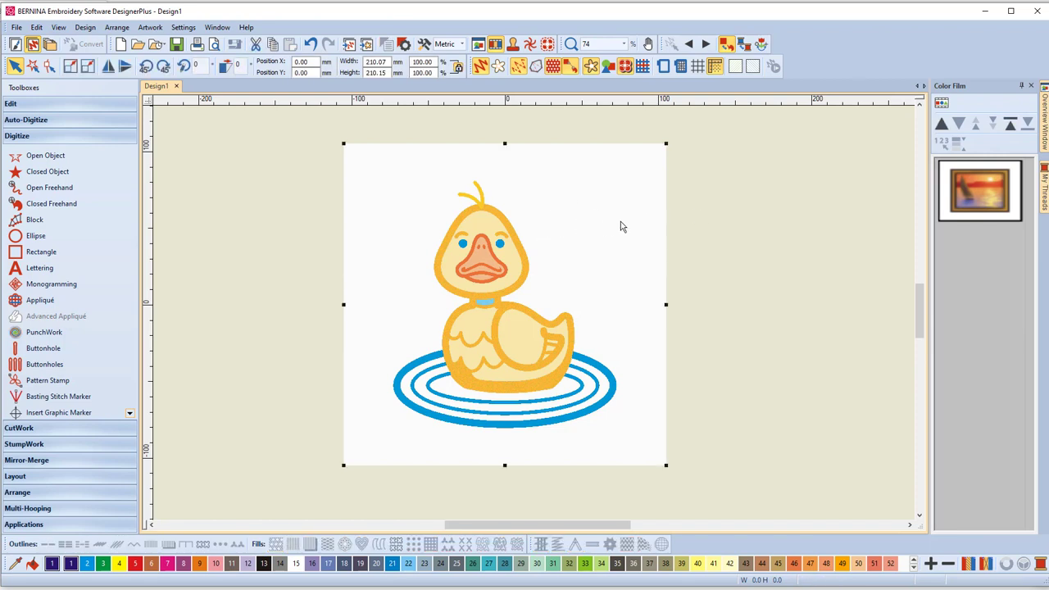
key("Delete")
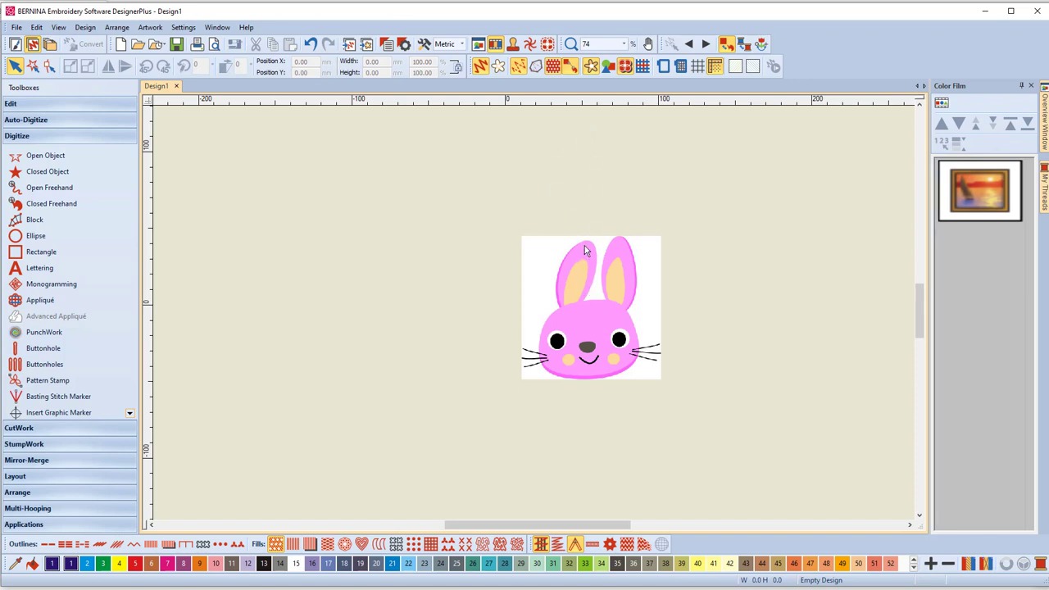
- Show the vector bunny beside the JPEG and zoom in on the ear edges
left_click(608, 67)
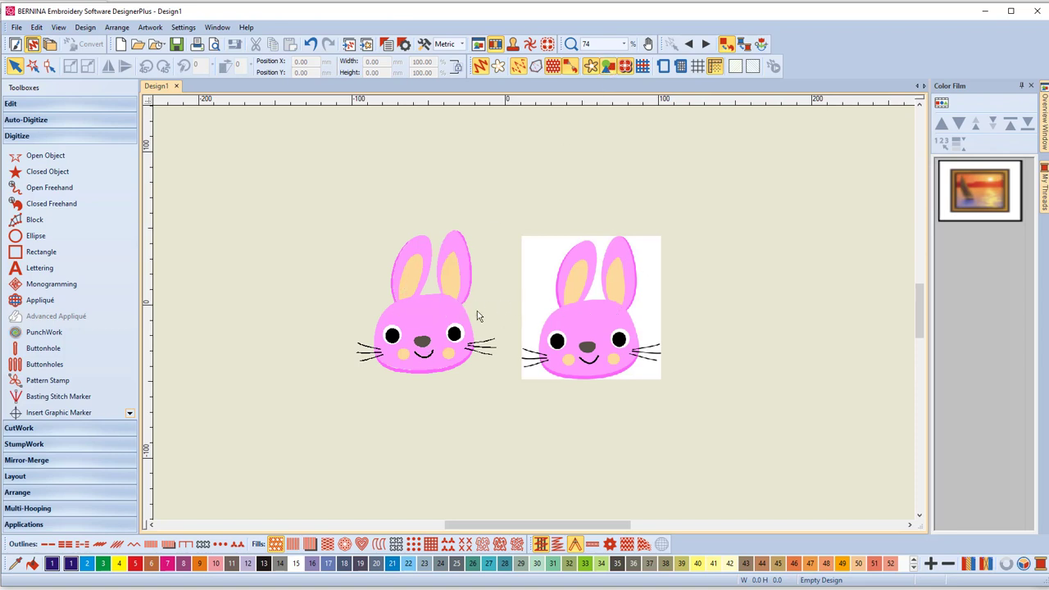
scroll(466, 304, "up", 5)
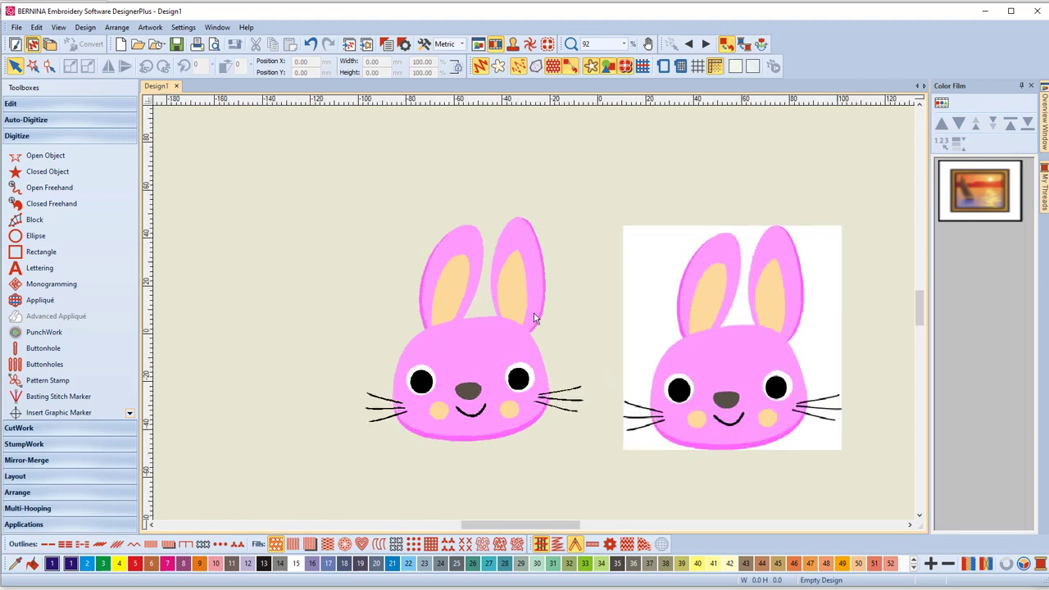
scroll(533, 317, "up", 8)
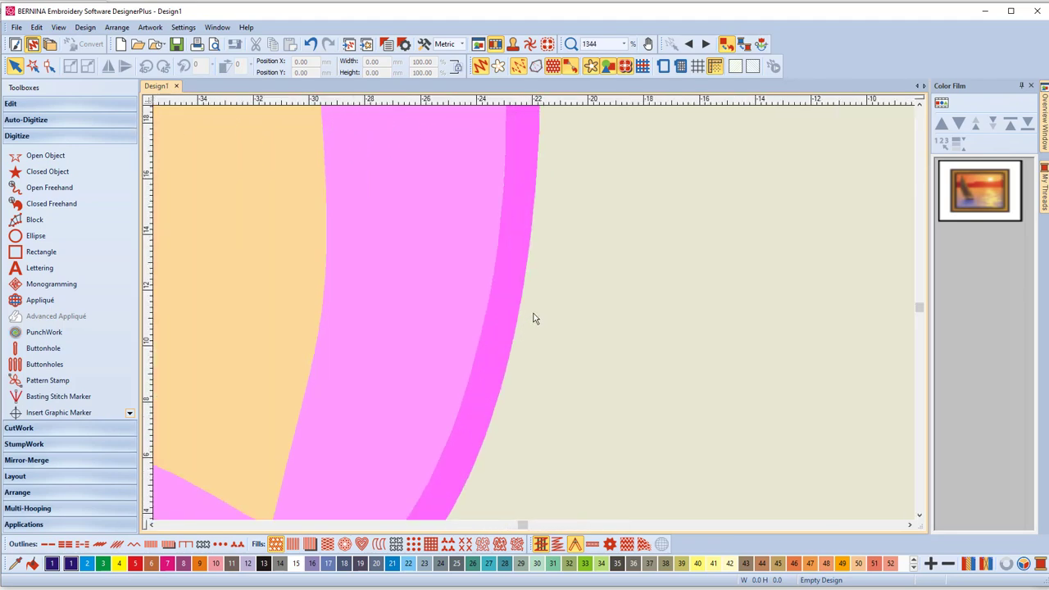
scroll(516, 315, "up", 5)
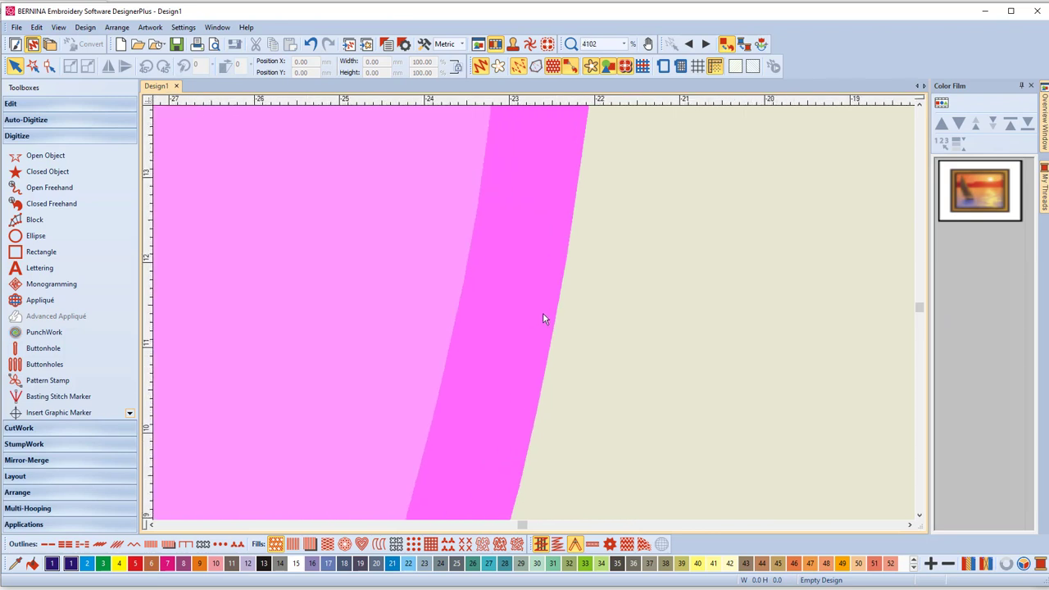
scroll(545, 312, "up", 4)
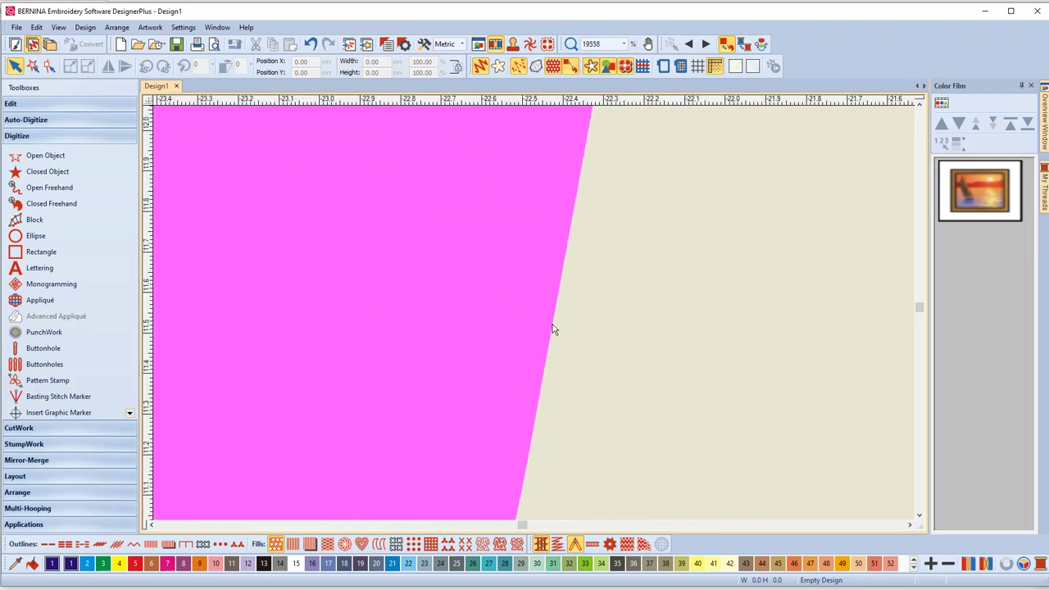
- Compare the smooth vector edge with blocky JPEG pixels, then zoom out to both bunnies
scroll(555, 325, "down", 15)
scroll(535, 318, "down", 1)
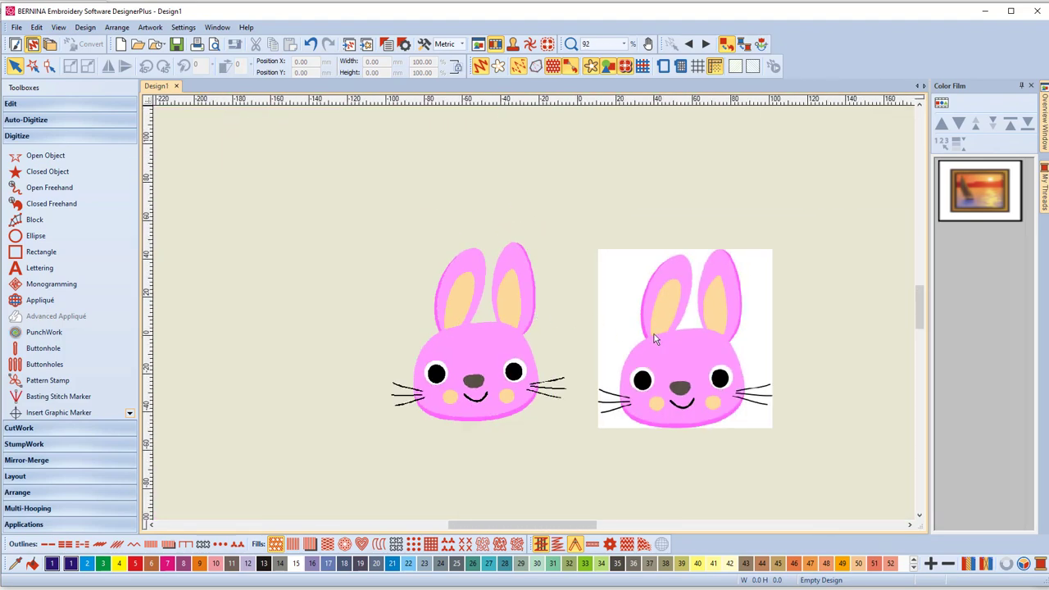
scroll(655, 337, "up", 10)
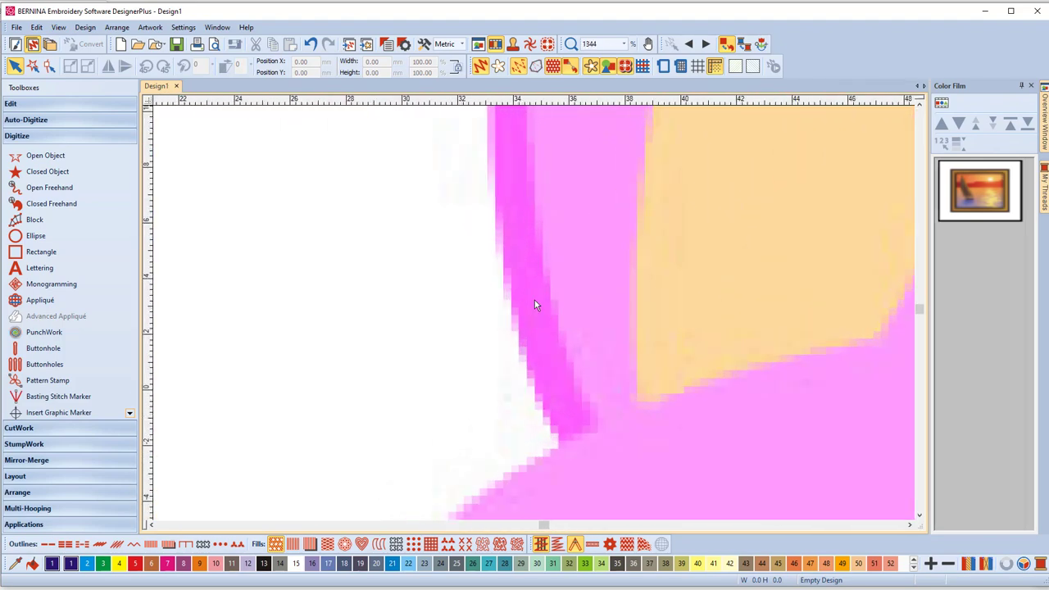
scroll(548, 292, "up", 2)
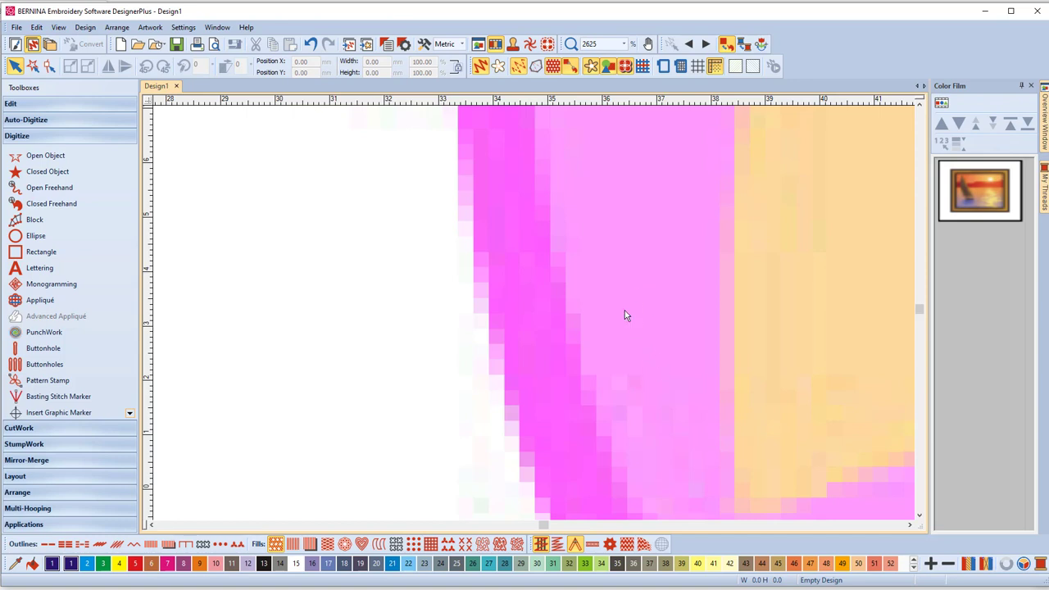
scroll(534, 318, "down", 2)
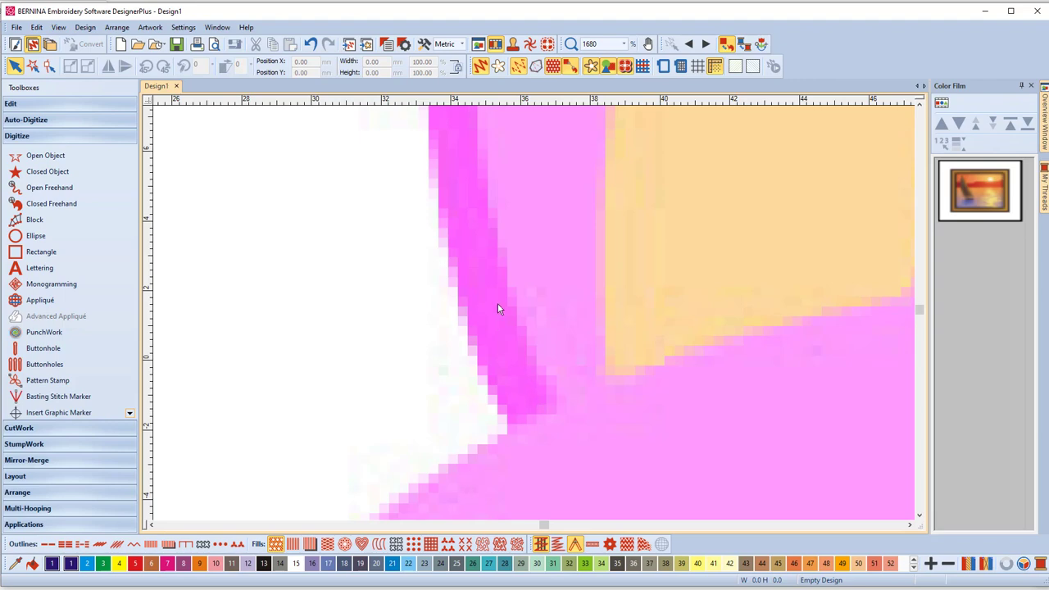
scroll(497, 307, "down", 12)
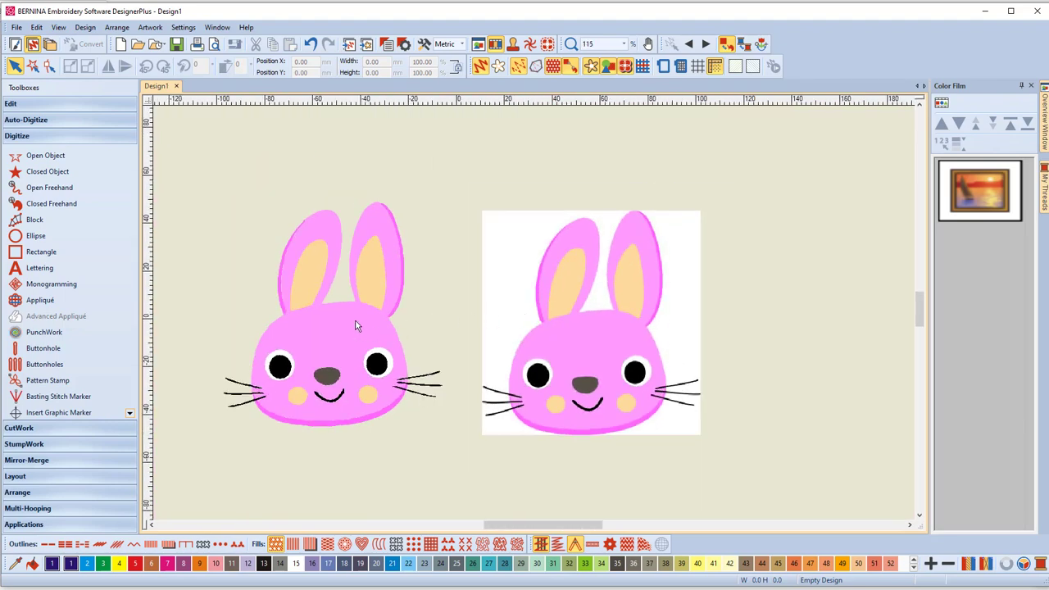
scroll(537, 318, "up", 13)
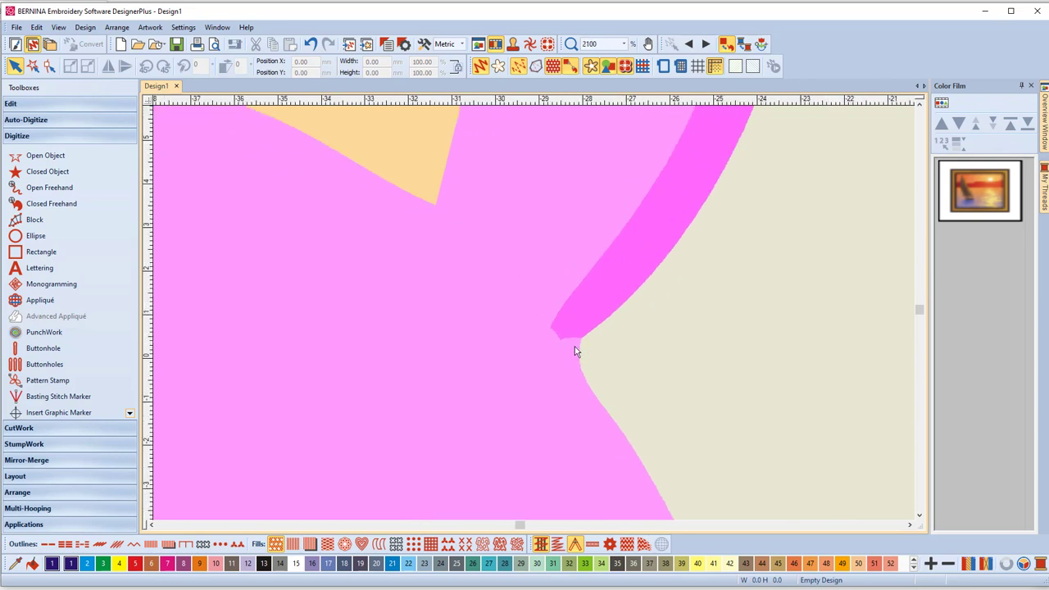
scroll(534, 312, "up", 10)
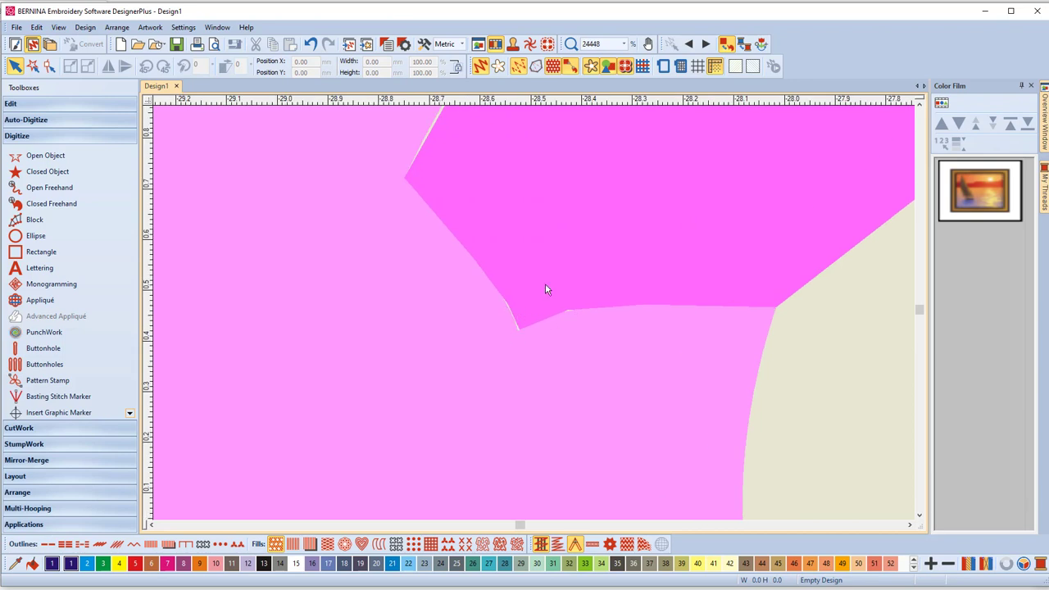
scroll(534, 318, "down", 2)
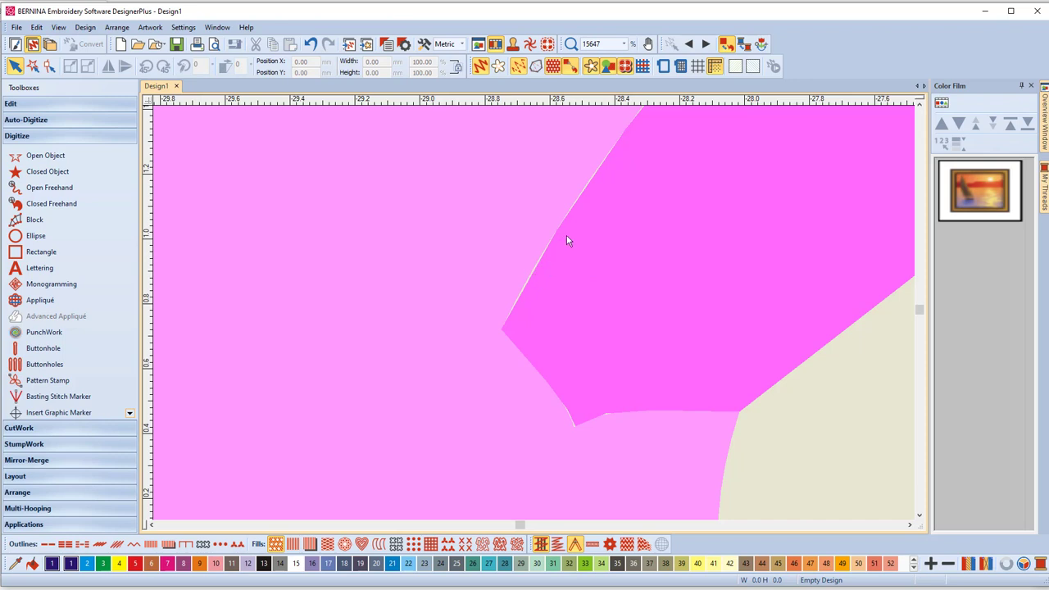
scroll(524, 308, "down", 20)
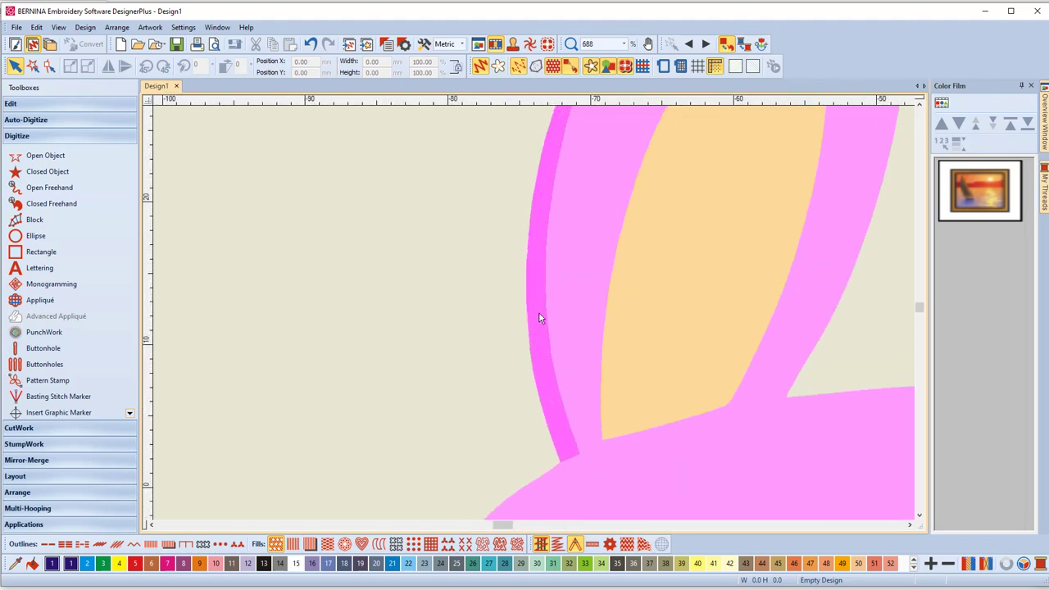
scroll(539, 318, "up", 8)
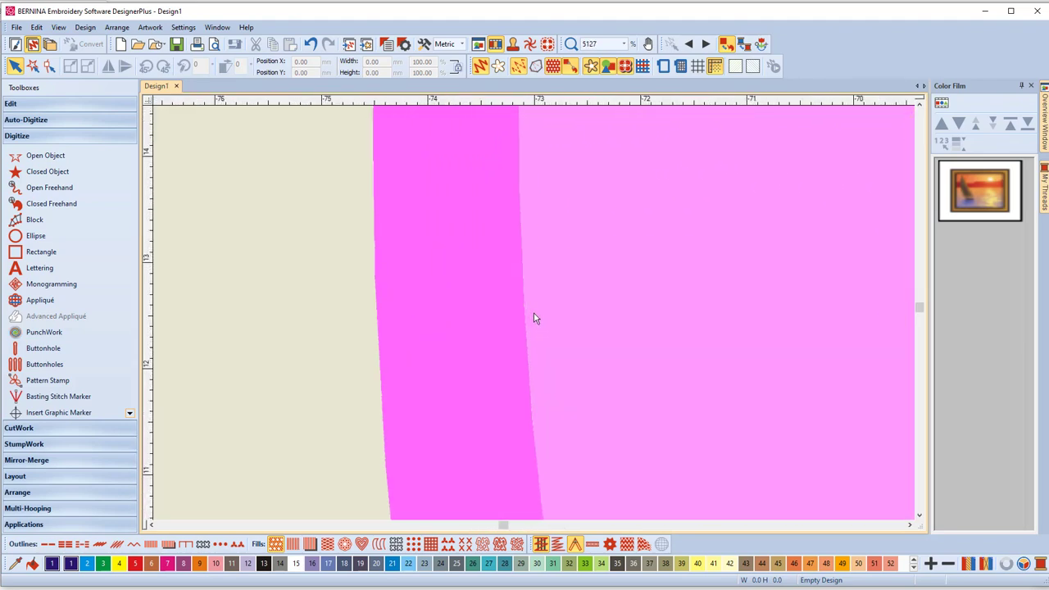
scroll(534, 318, "up", 3)
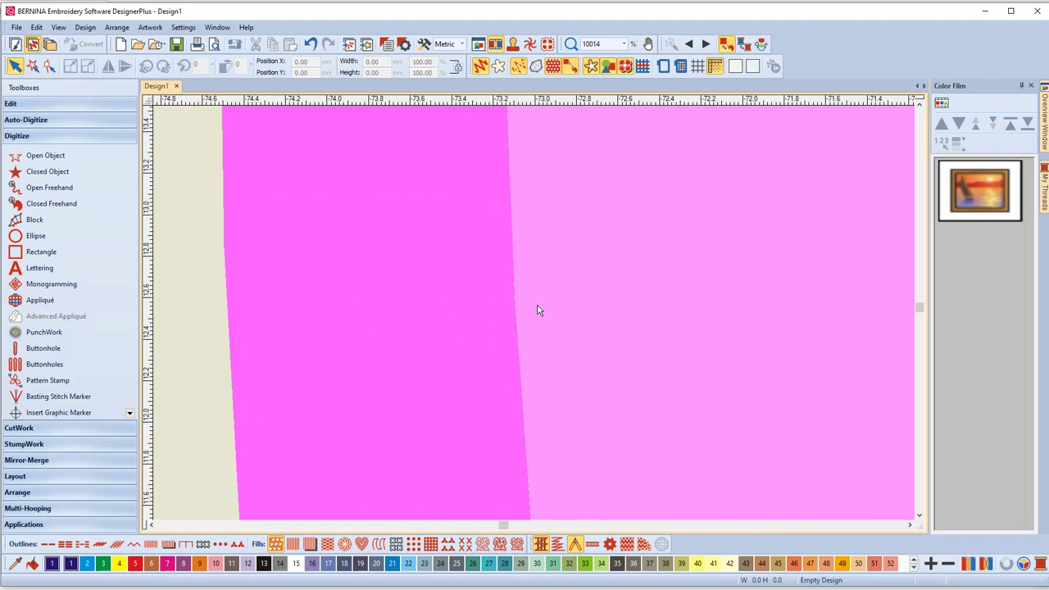
scroll(538, 310, "down", 20)
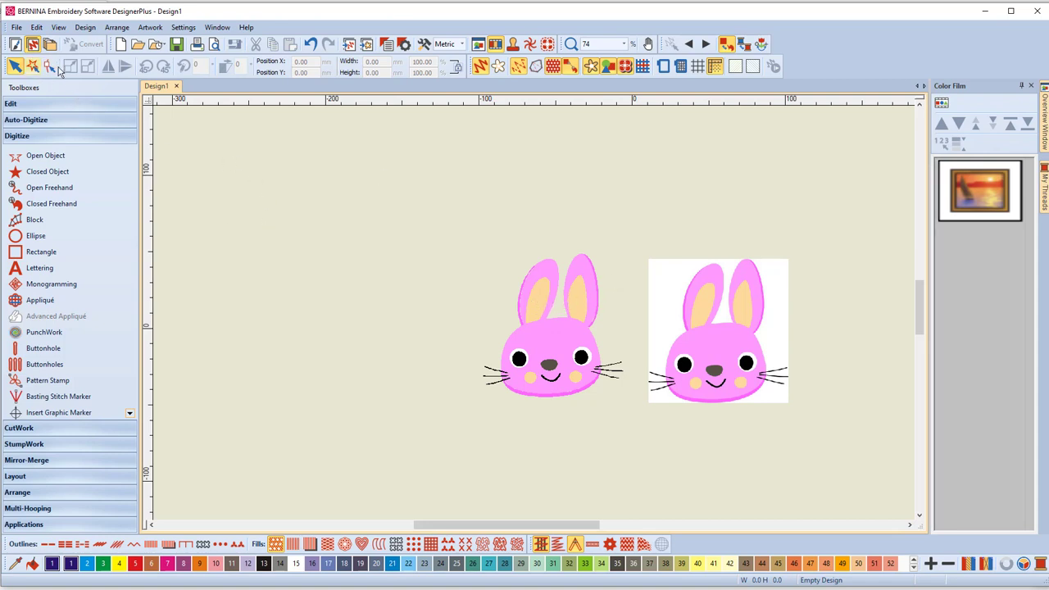
- Delete the right-hand white-backed JPEG bunny, then toggle Show Artwork off and back on
left_click(688, 328)
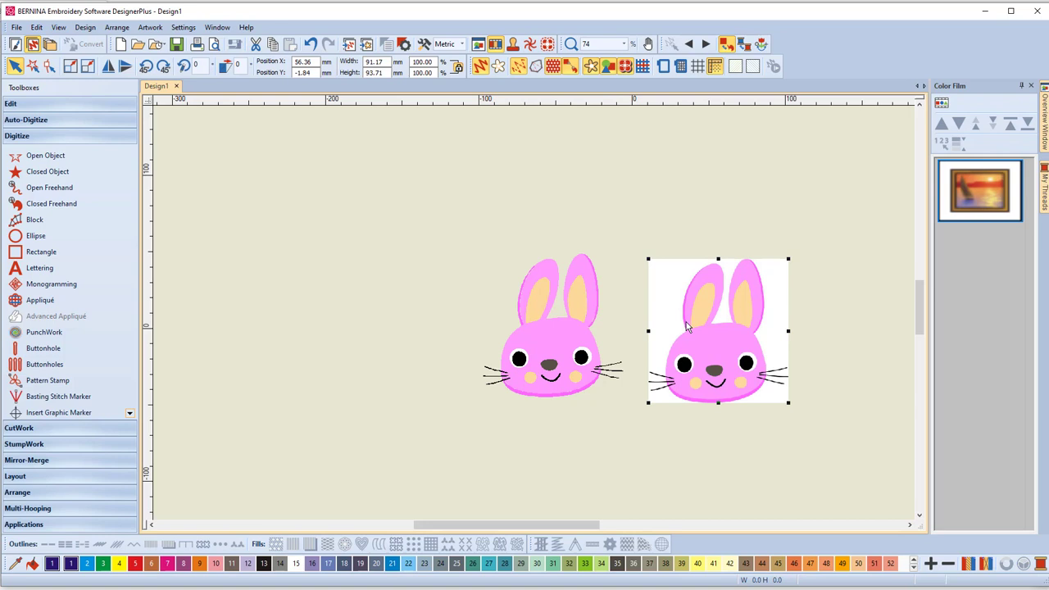
key("Delete")
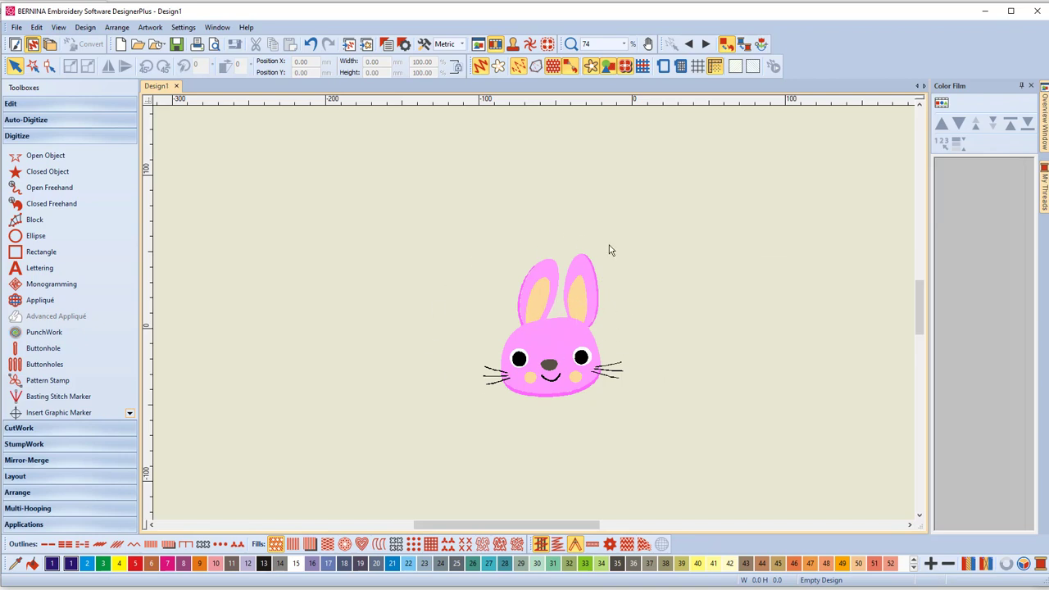
left_click(608, 68)
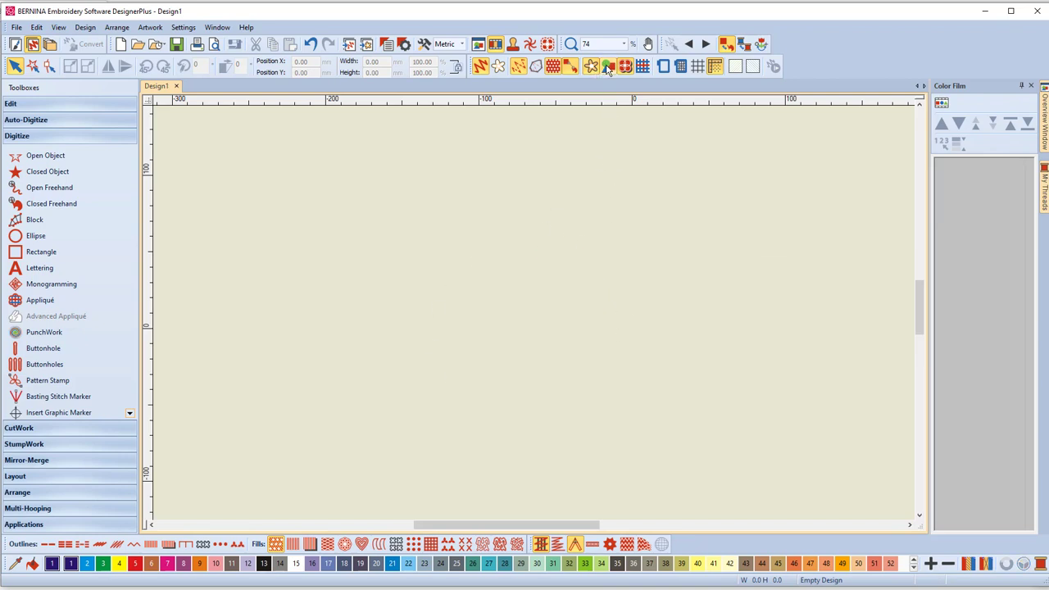
left_click(607, 68)
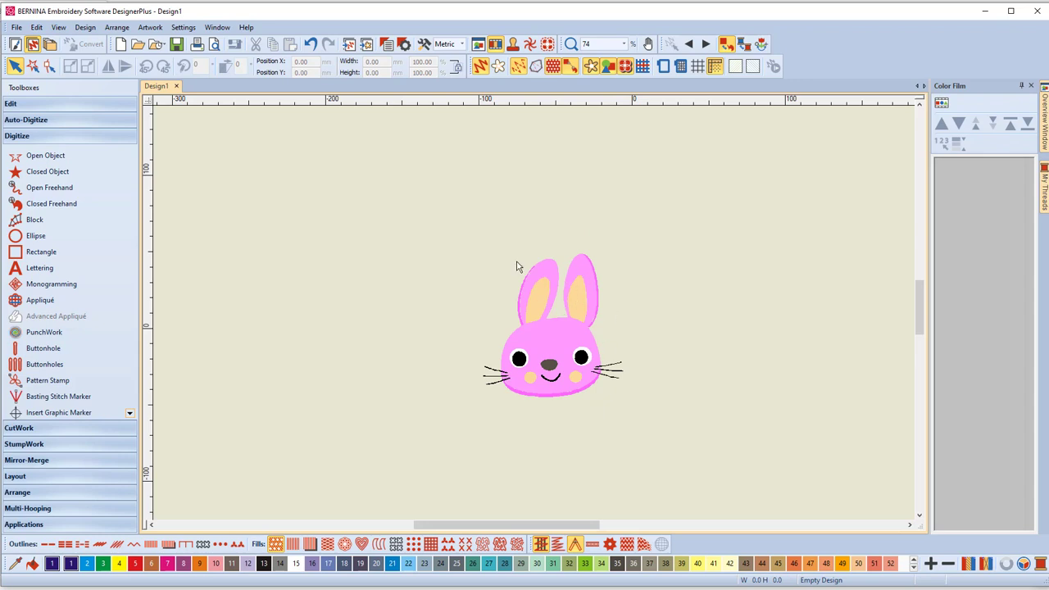
- On the Artwork Canvas, select the 23-object vector bunny group and delete it
left_click(15, 45)
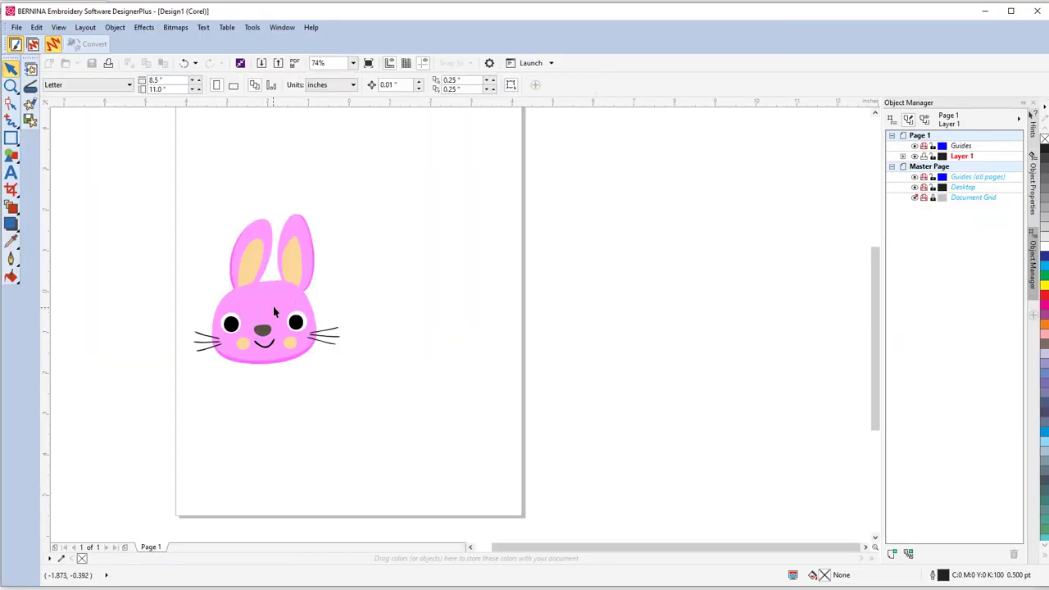
left_click(274, 310)
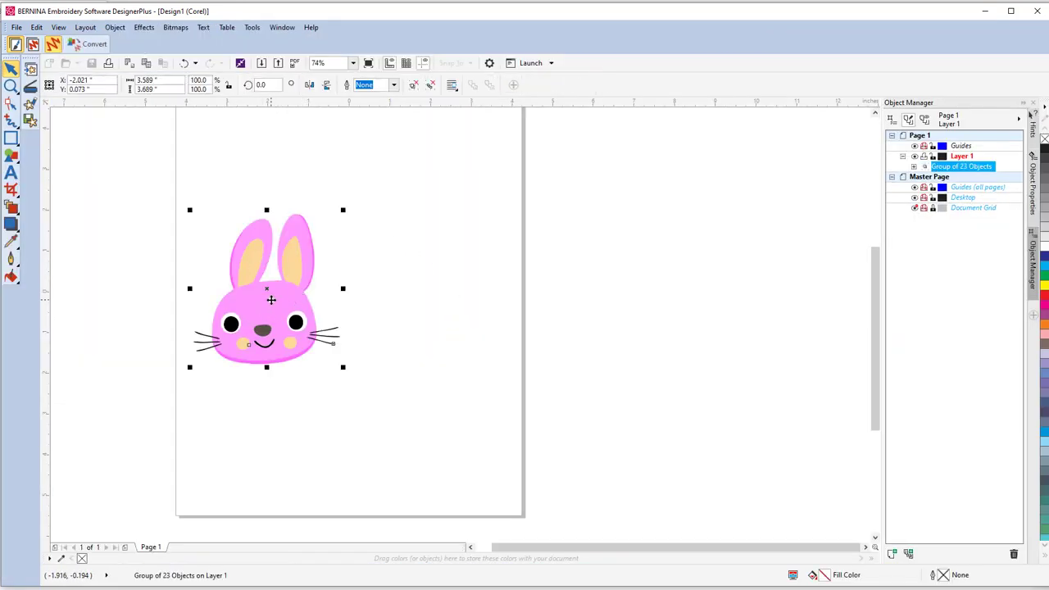
key("Delete")
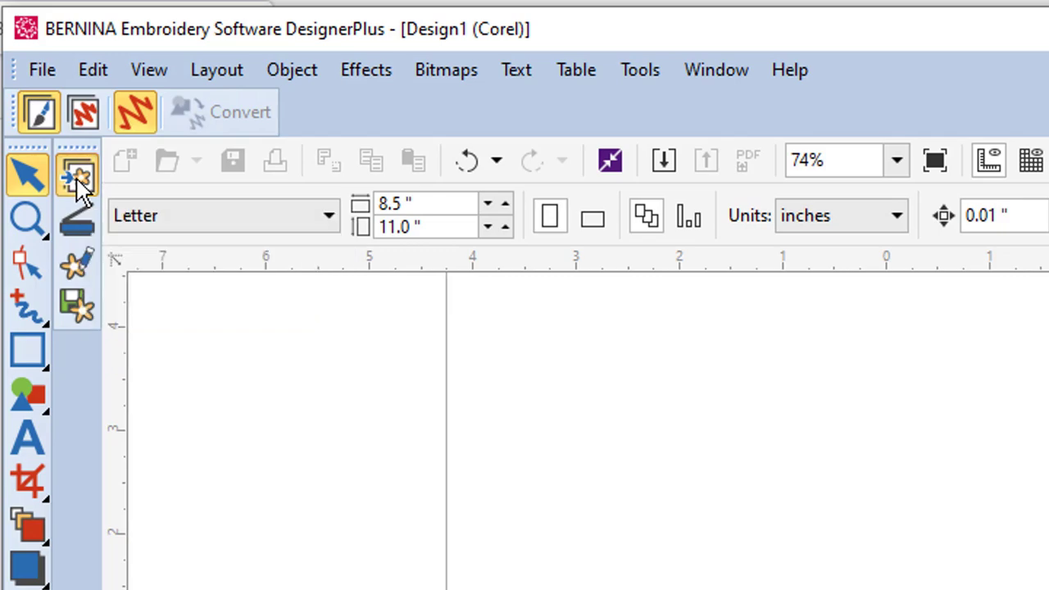
left_click(77, 178)
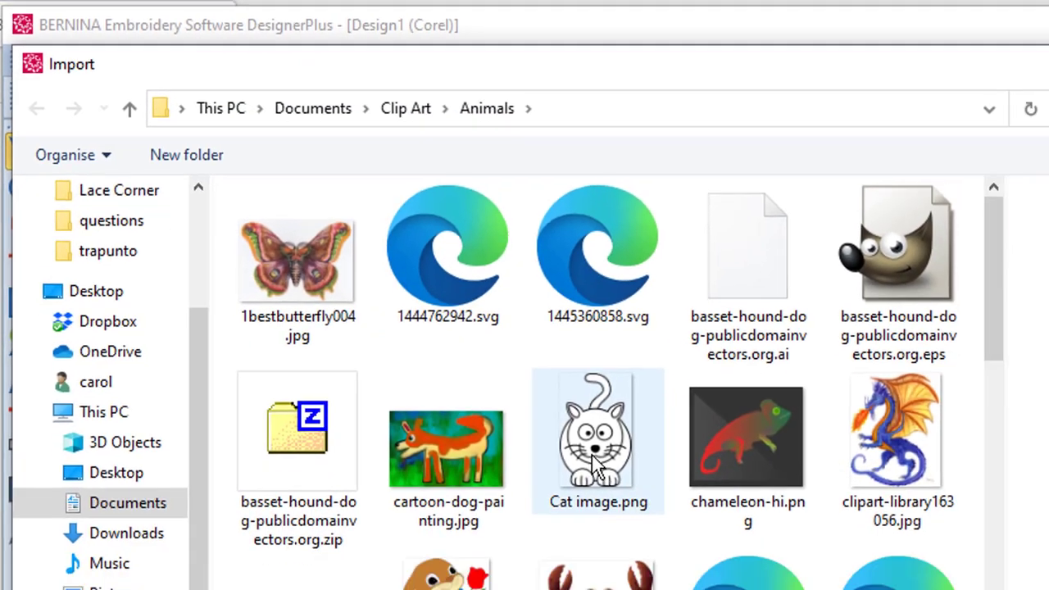
scroll(597, 467, "down", 8)
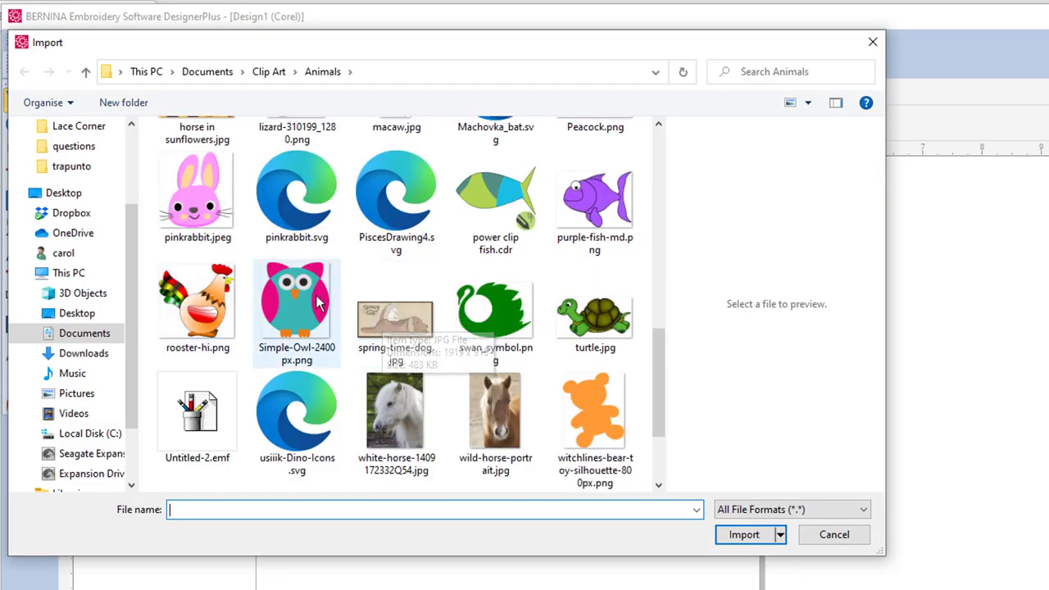
left_click(194, 201)
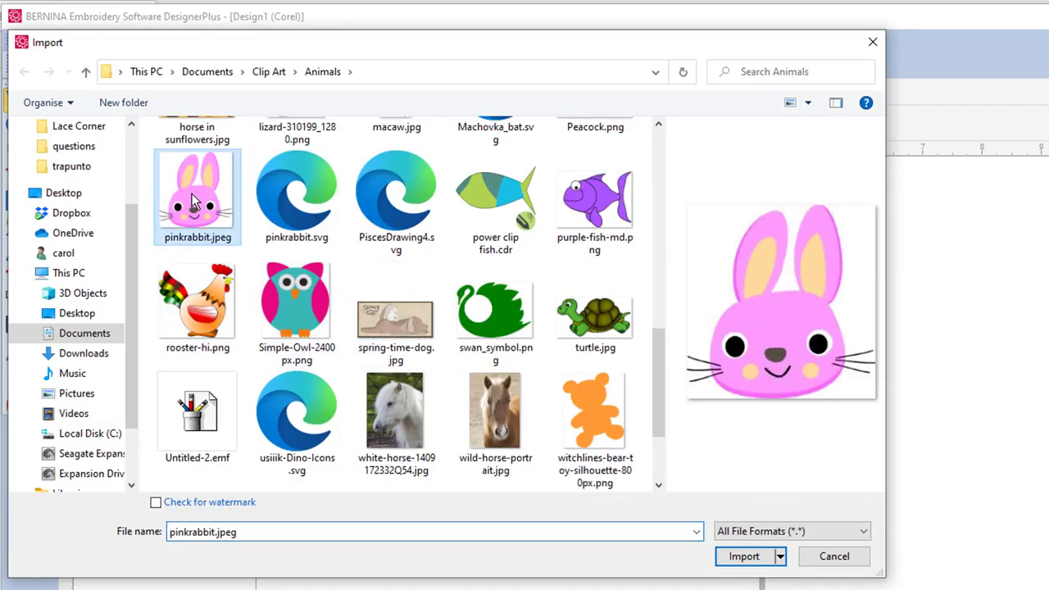
left_click(744, 558)
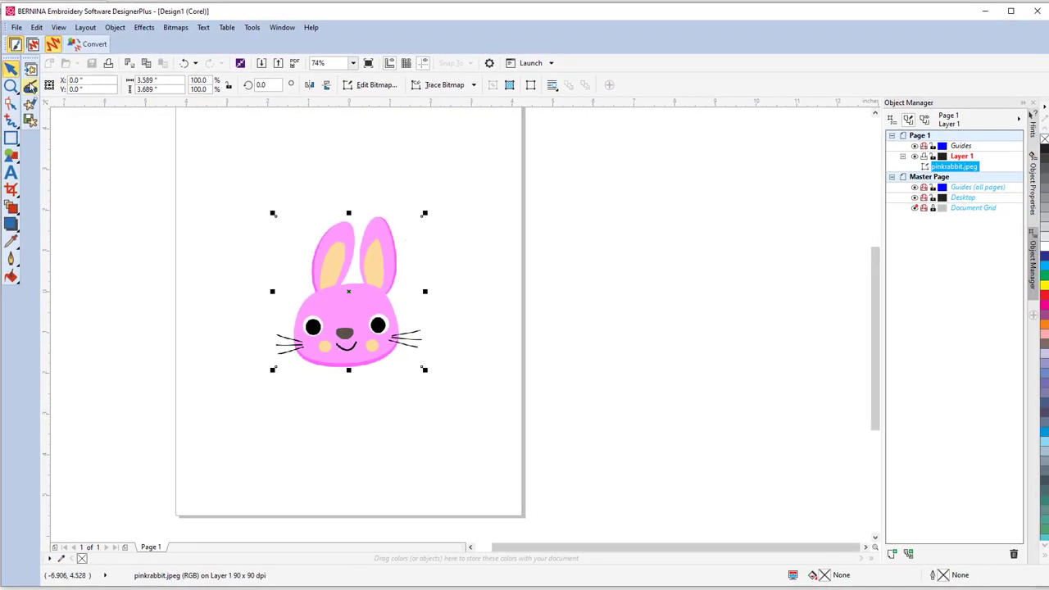
left_click(185, 64)
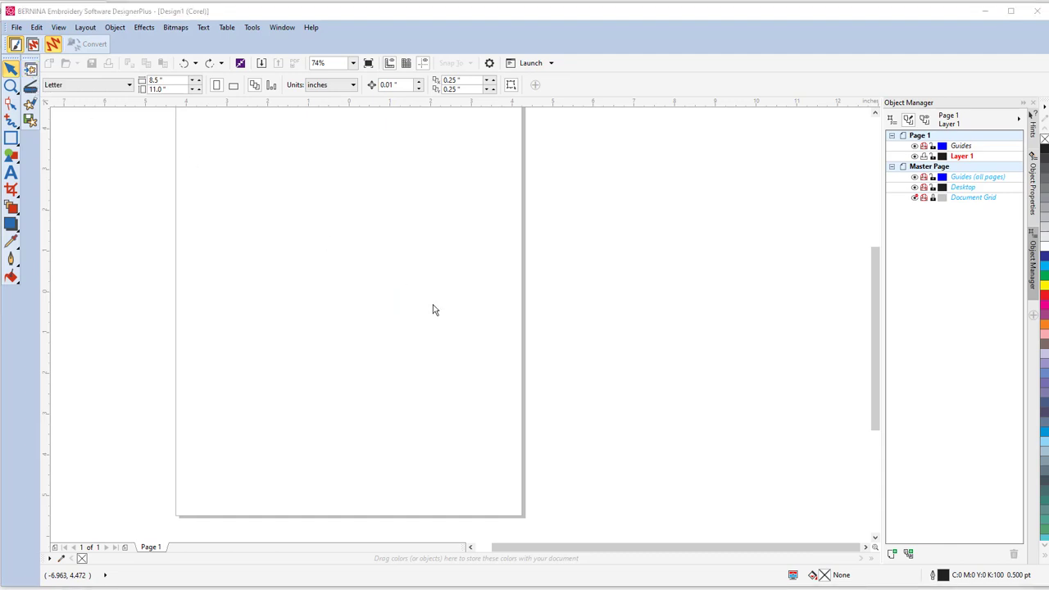
key("ctrl+i")
scroll(293, 285, "down", 4)
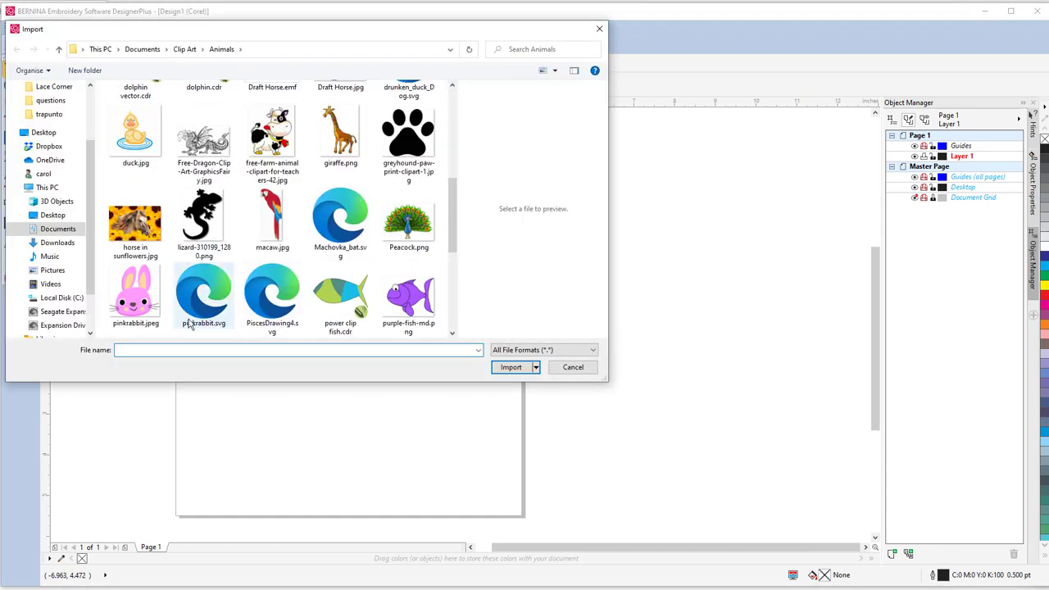
left_click(136, 302)
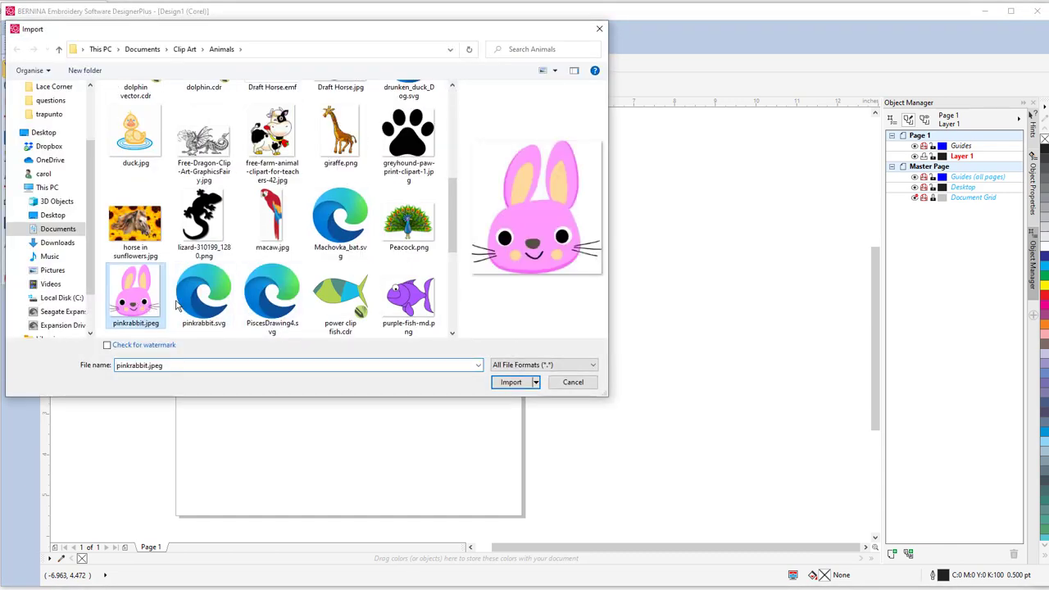
left_click(510, 367)
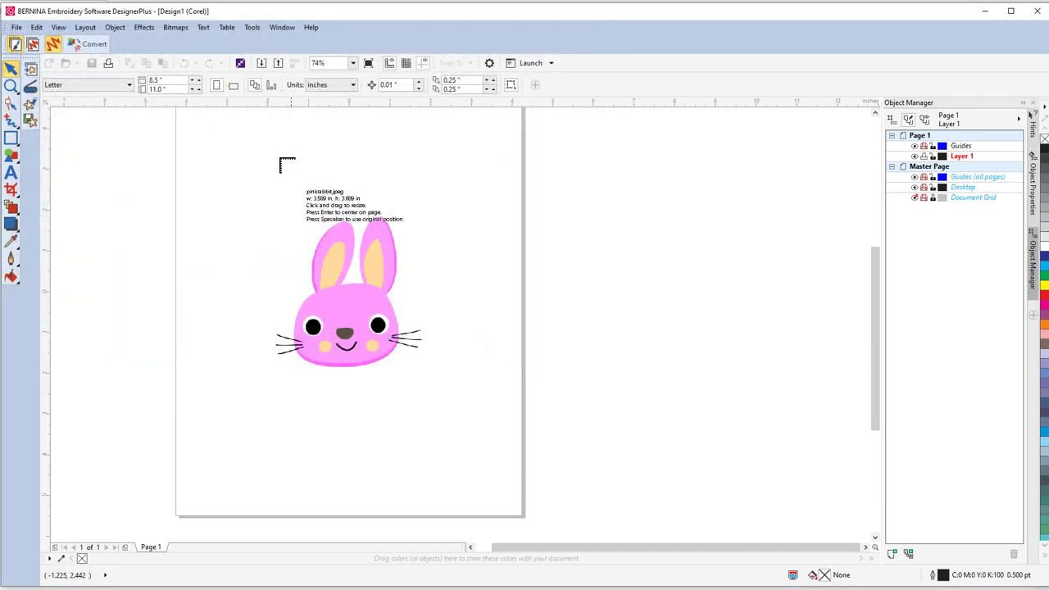
left_click_drag(244, 154, 510, 516)
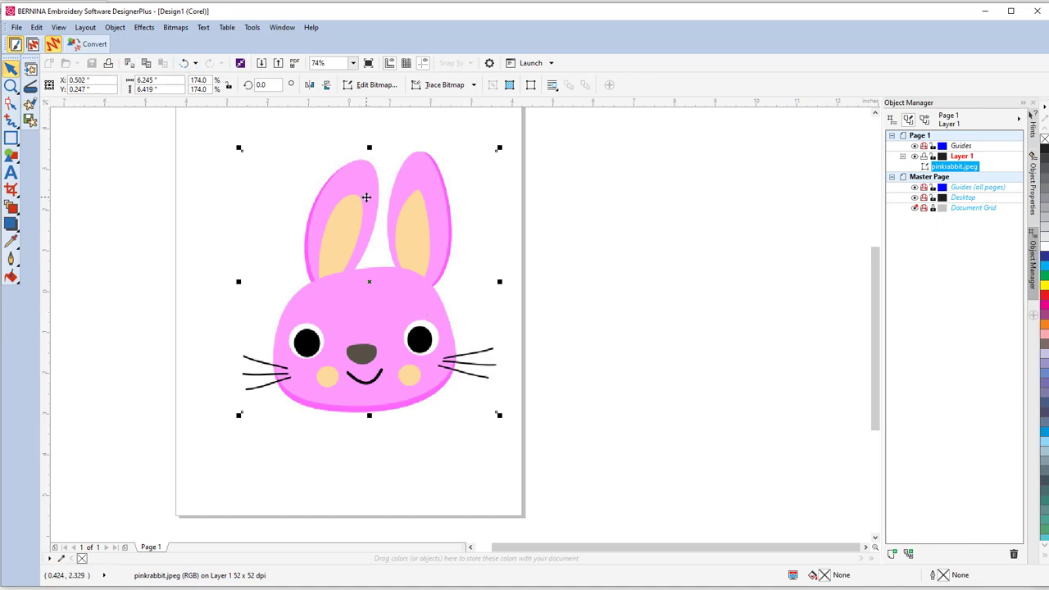
- Replace the enlarged rabbit with pinkrabbit.jpeg at original 3.589 x 3.689 in, centred on the page
left_click(186, 67)
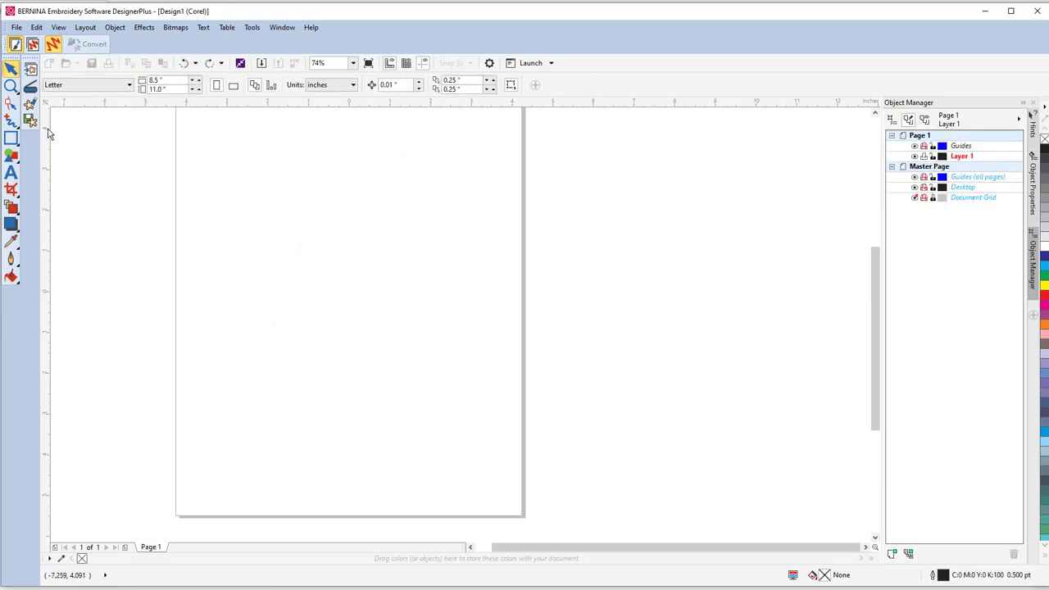
key("ctrl+i")
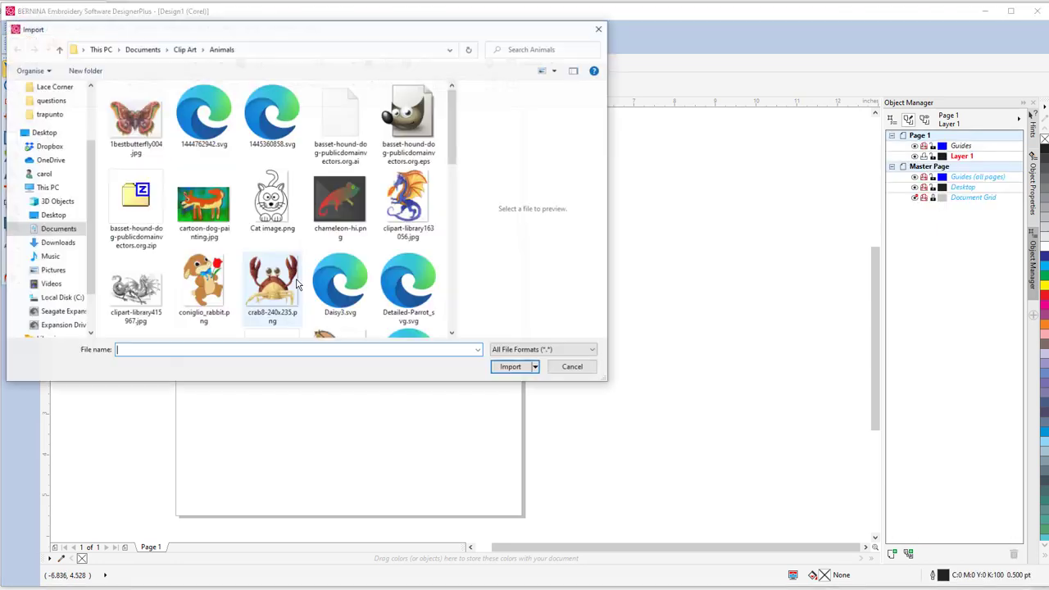
scroll(246, 271, "down", 3)
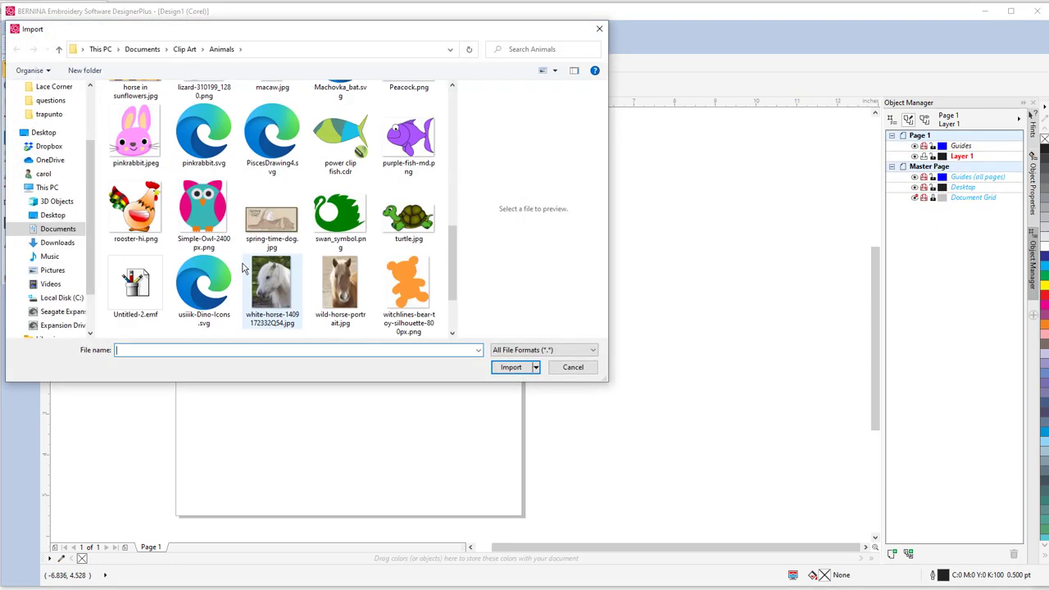
left_click(137, 141)
double_click(137, 141)
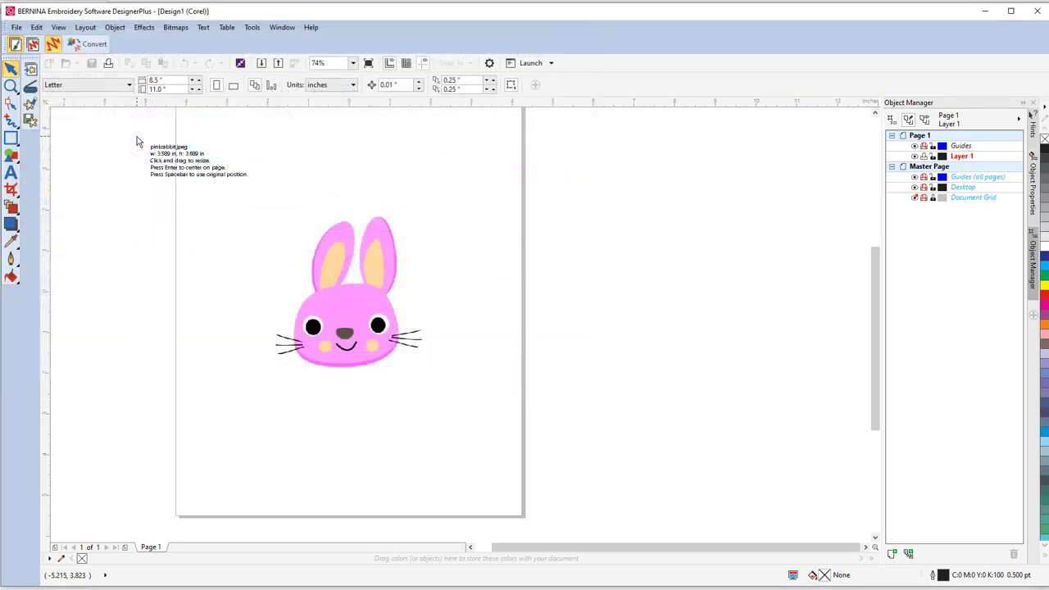
key("Return")
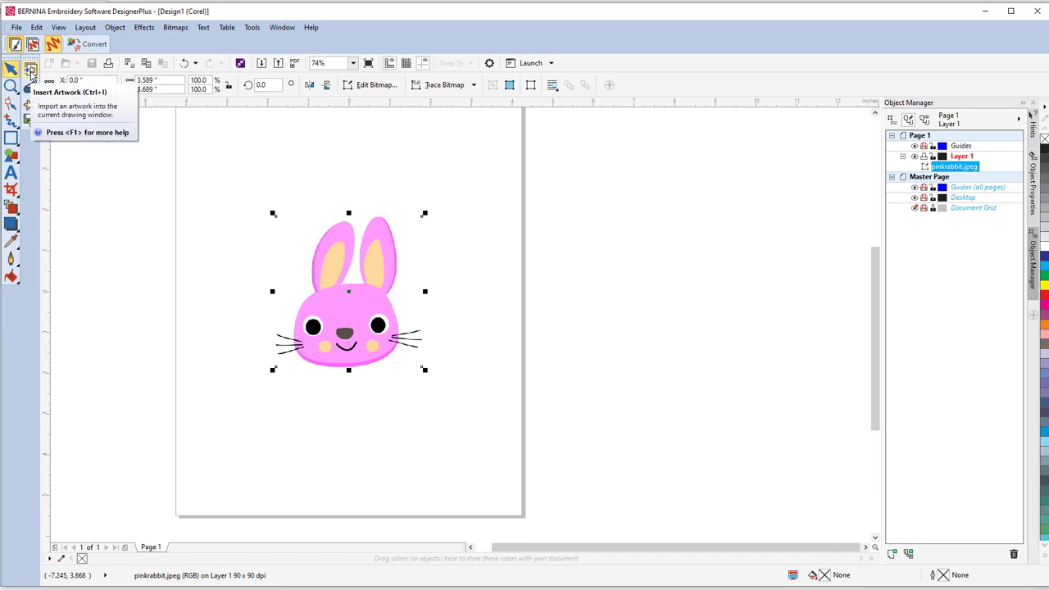
- Import Untitled-2.emf and centre the 3.583 x 3.683 inch vector bunny on the page
left_click(31, 72)
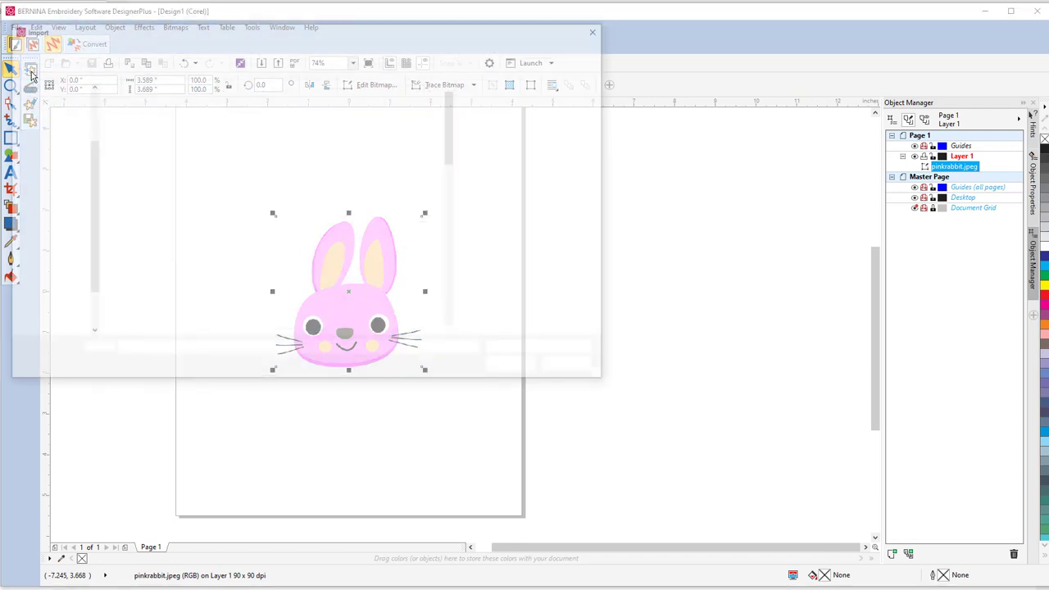
scroll(305, 248, "down", 5)
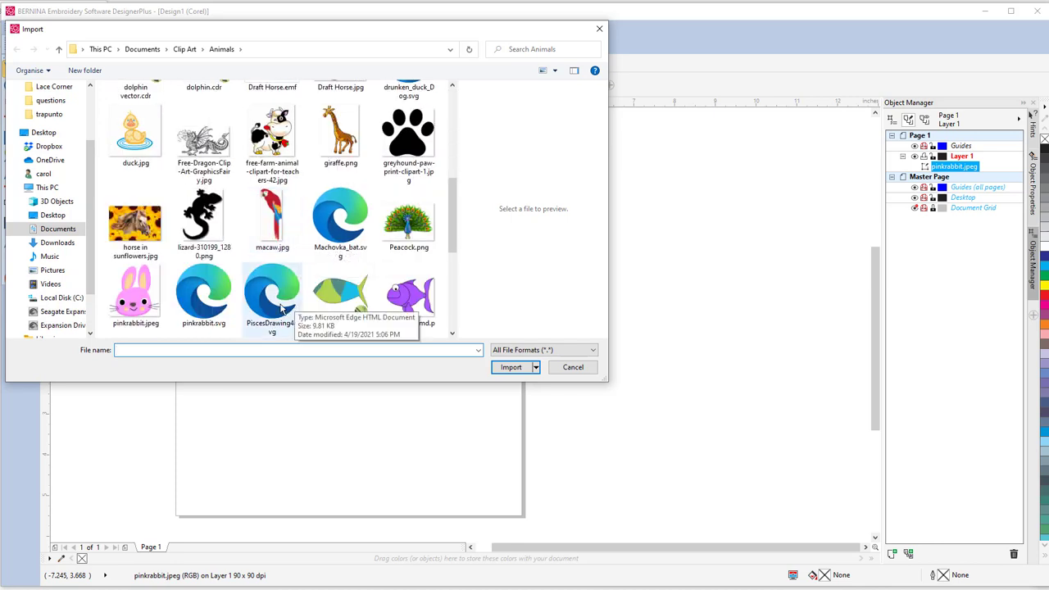
scroll(287, 270, "down", 2)
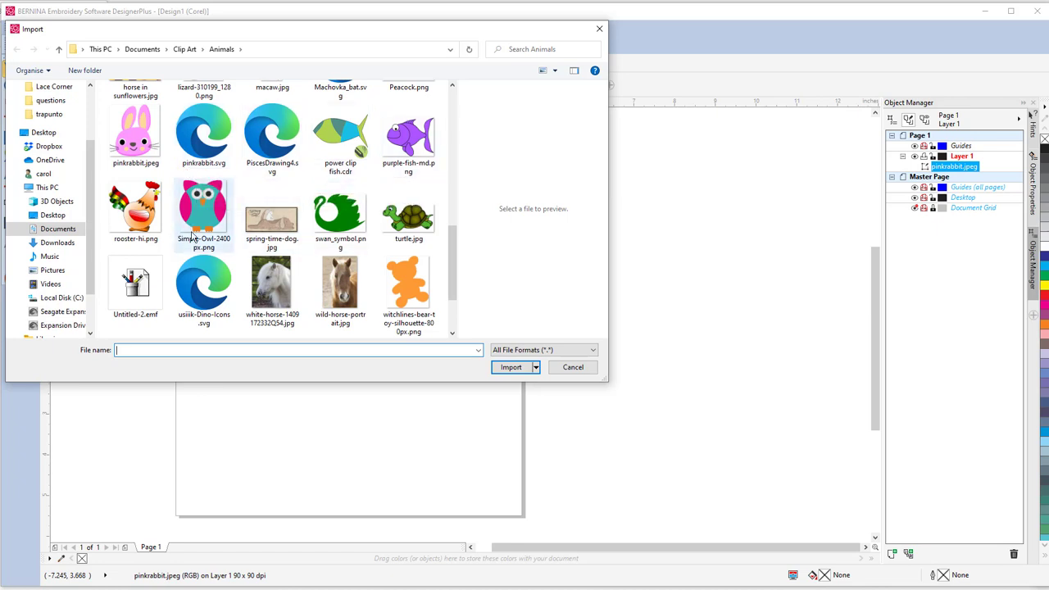
scroll(218, 268, "down", 1)
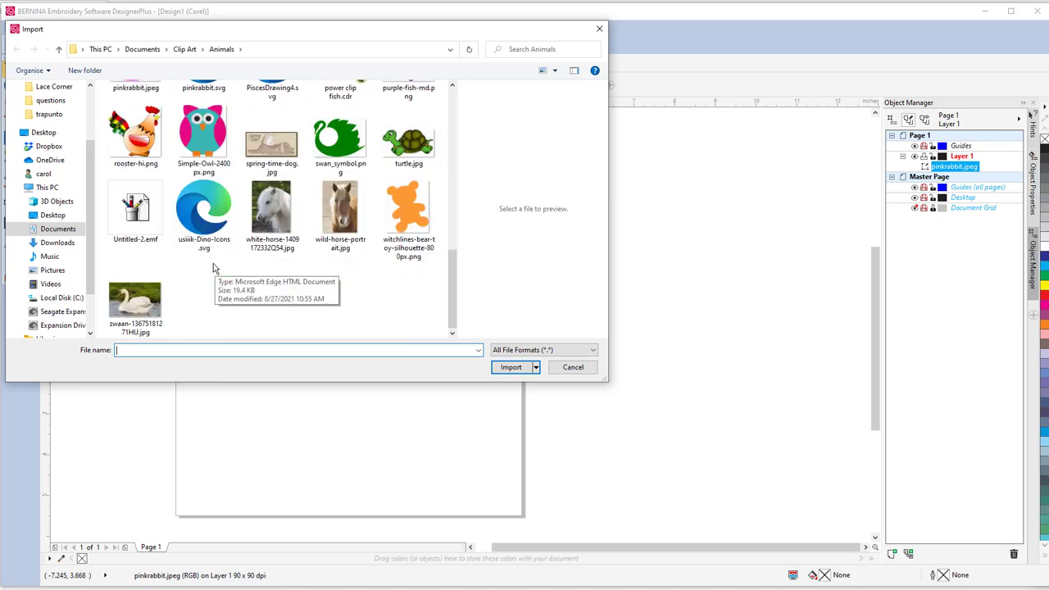
scroll(231, 283, "up", 3)
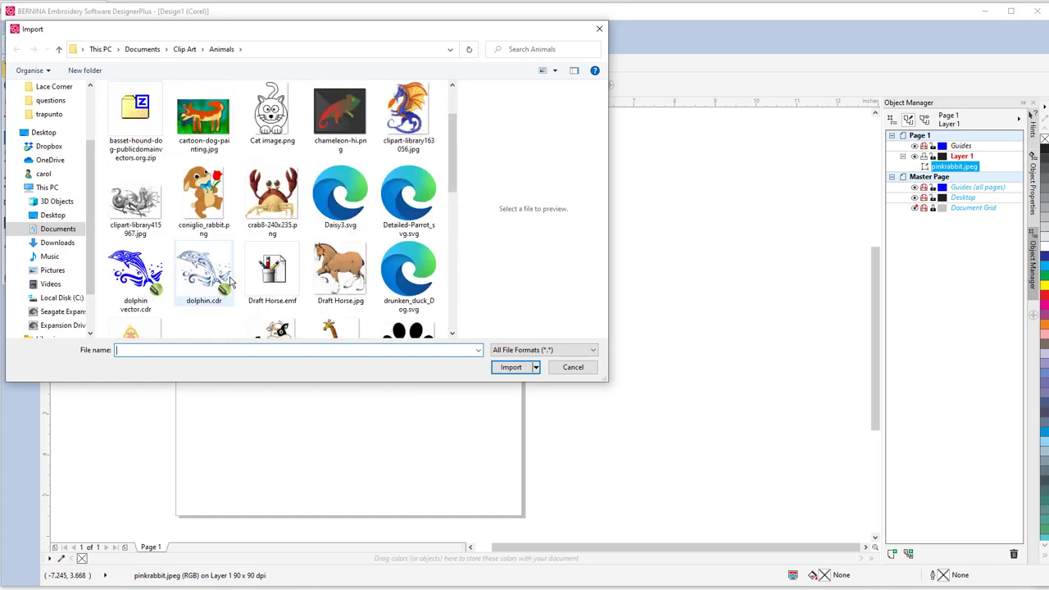
scroll(230, 283, "down", 3)
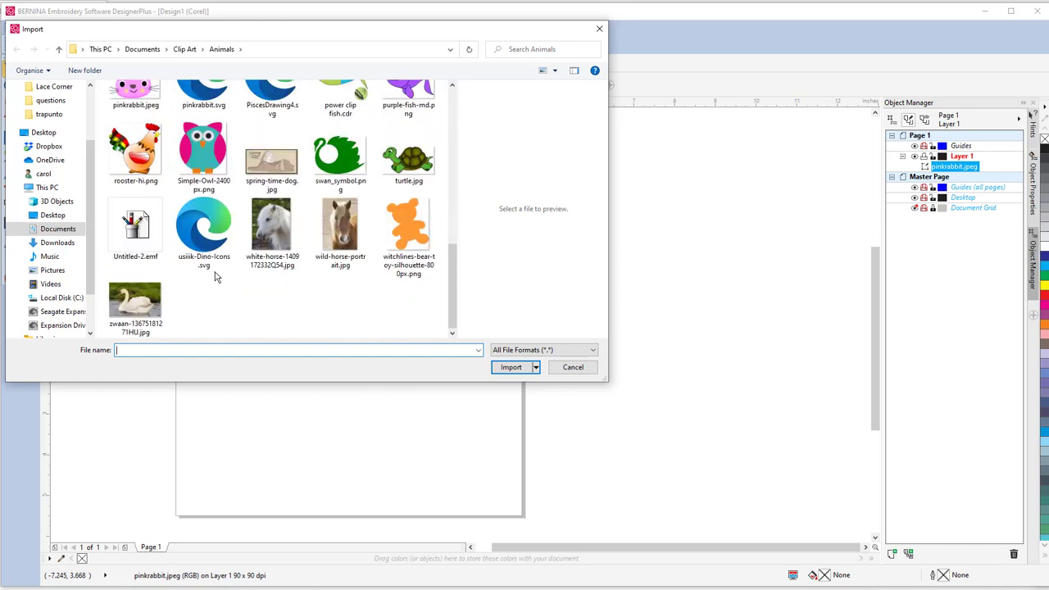
left_click(131, 233)
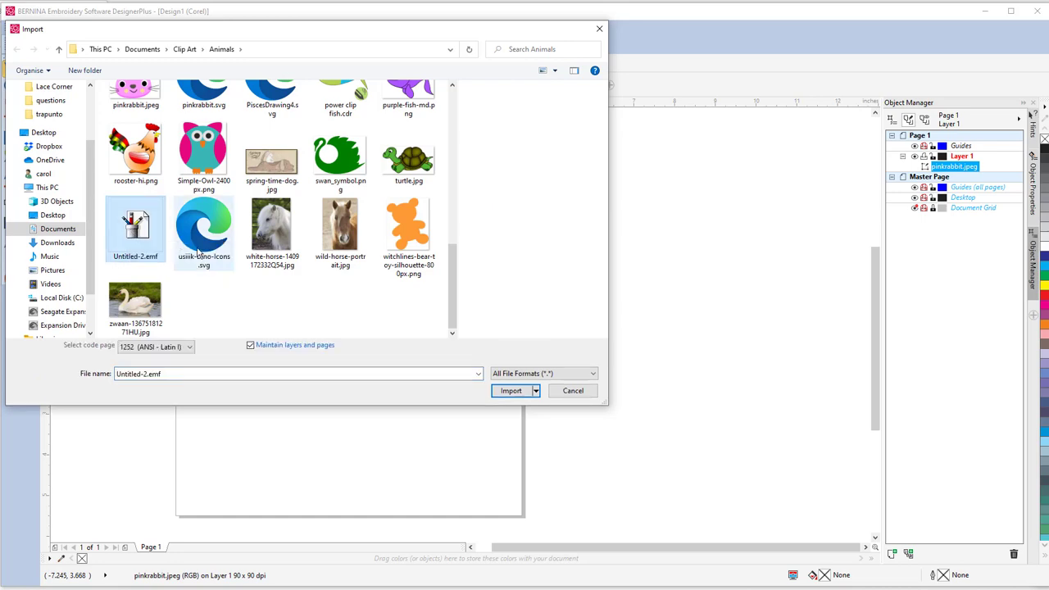
left_click(511, 391)
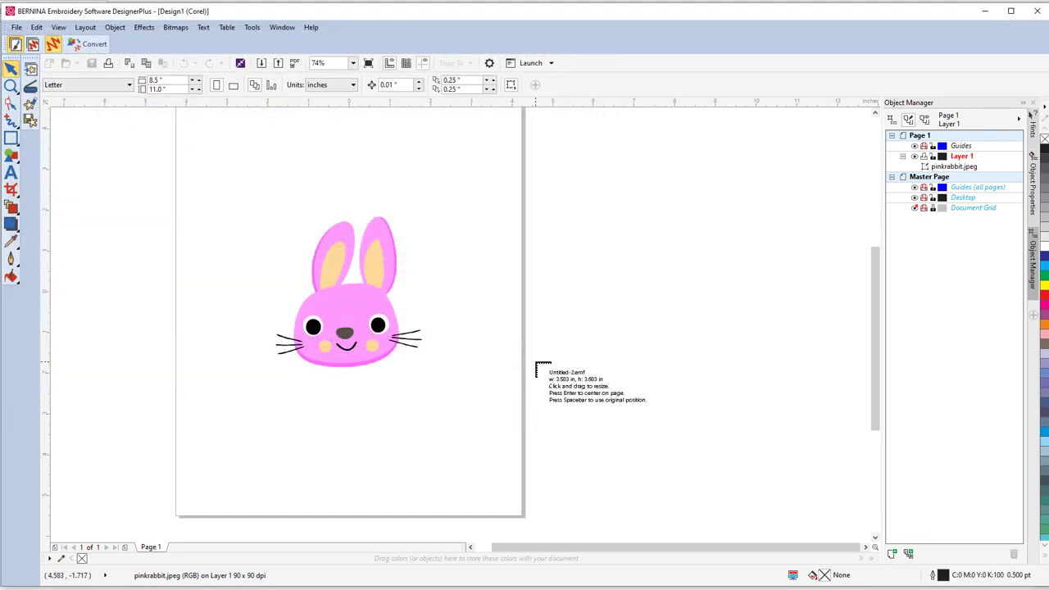
key("Return")
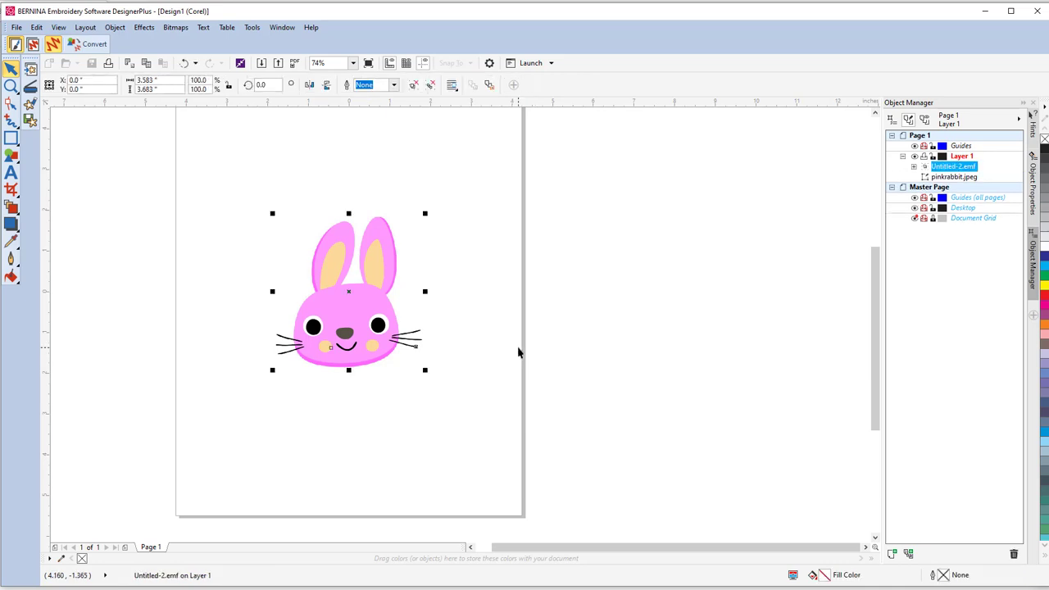
- Move the vector bunny right to X 4.511 and zoom in on its smooth ear edge
left_click_drag(341, 307, 529, 345)
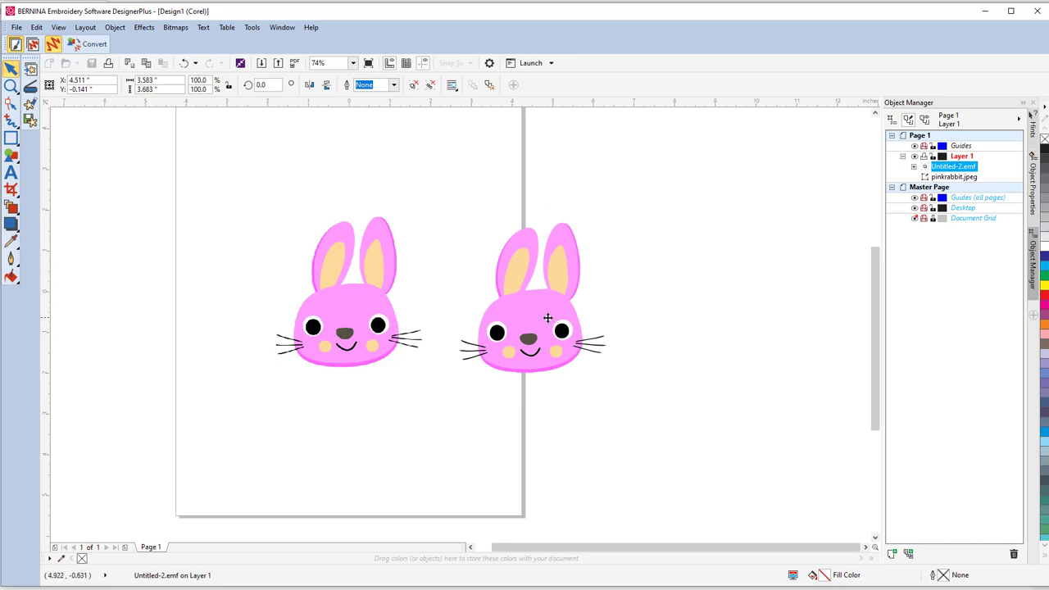
scroll(511, 287, "up", 7)
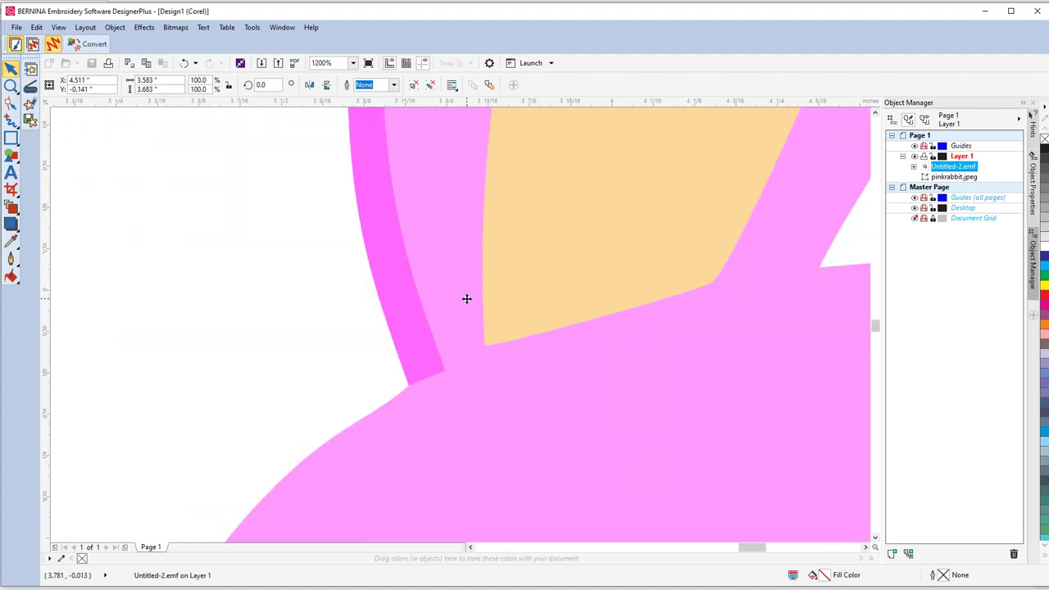
scroll(467, 298, "up", 2)
scroll(525, 288, "up", 6)
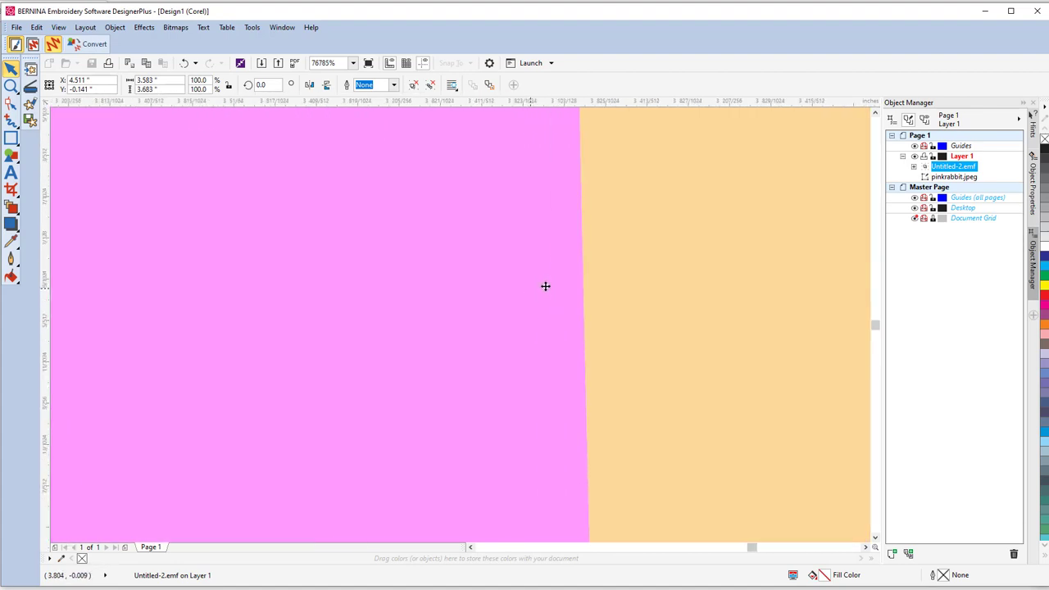
scroll(488, 274, "down", 10)
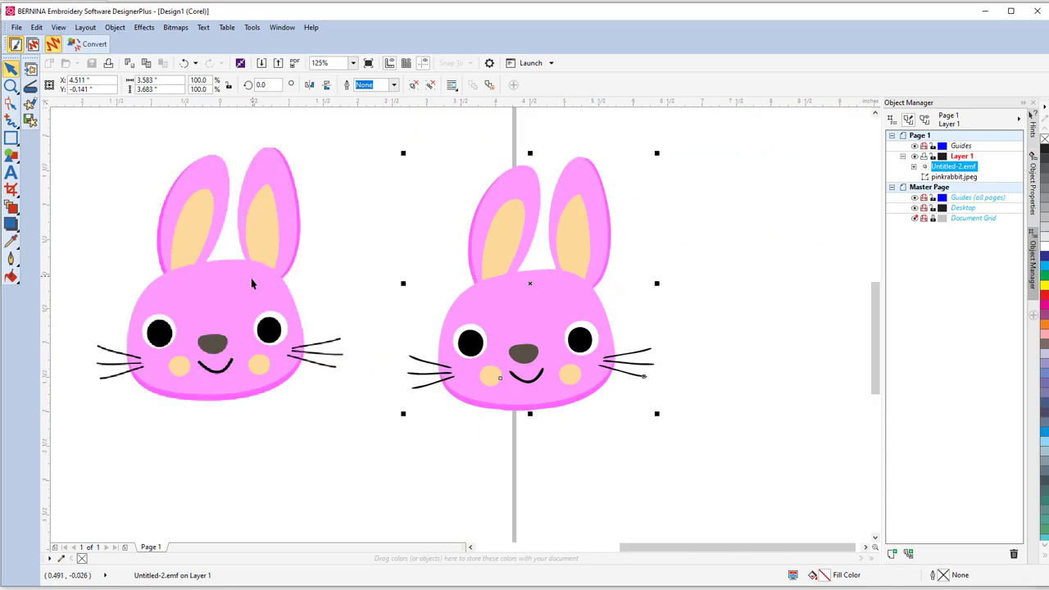
- Select the pinkrabbit.jpeg bunny and zoom in to compare its pixelated edge
left_click(251, 285)
scroll(265, 271, "up", 5)
scroll(304, 267, "down", 2)
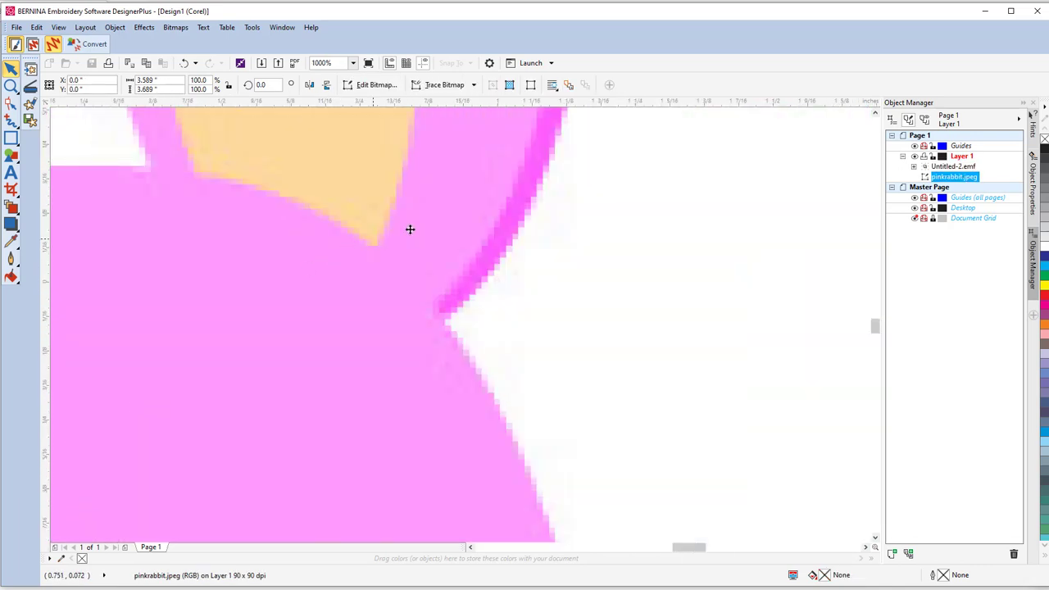
scroll(411, 224, "up", 2)
scroll(410, 223, "down", 6)
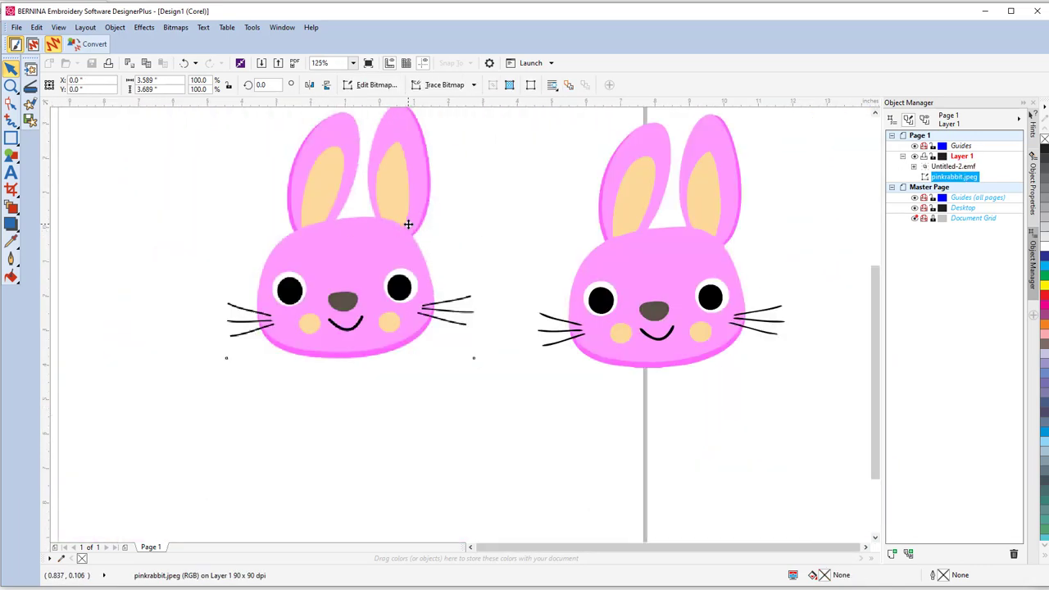